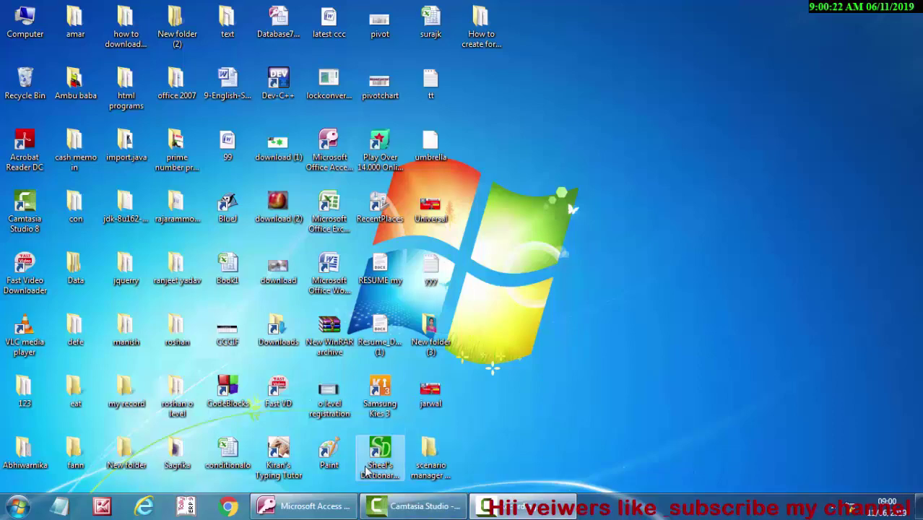
- Restore Access and open the record datasheet, scrolling through the marks and percentages
left_click(303, 505)
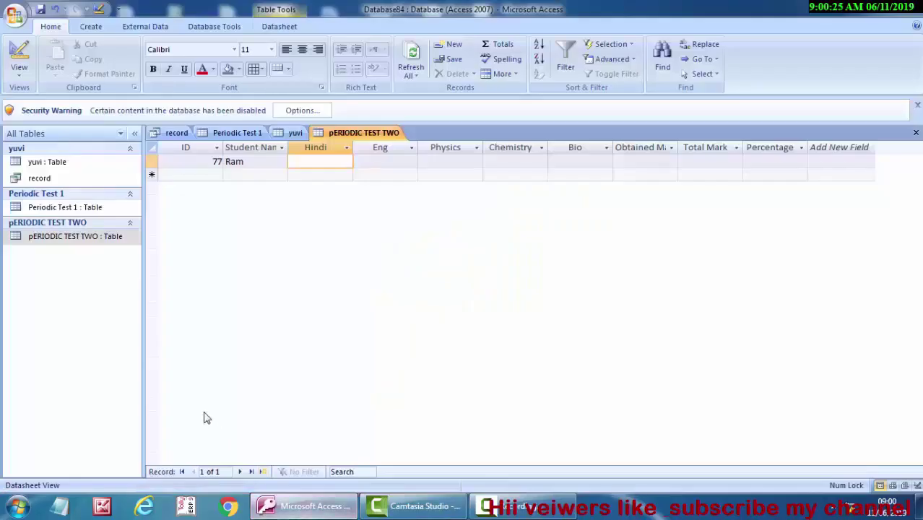
double_click(26, 213)
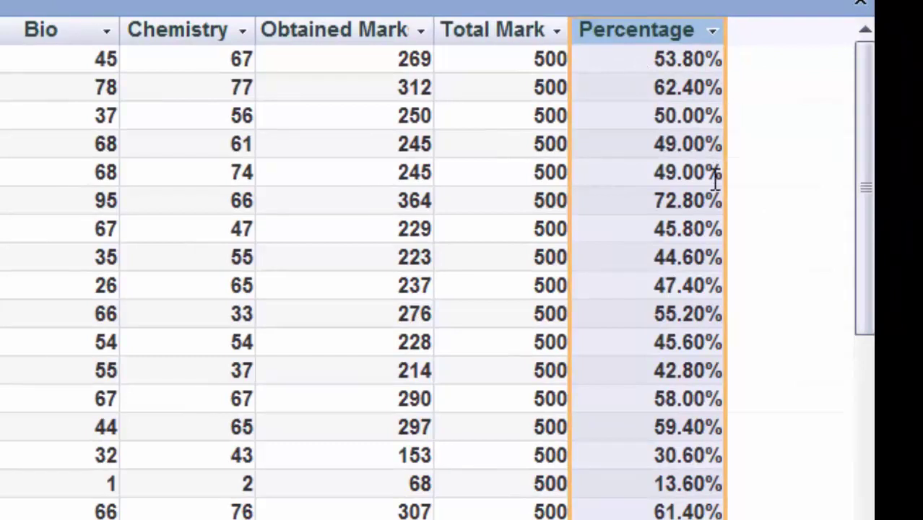
mouse_move(864, 217)
left_mouse_down()
mouse_move(865, 296)
mouse_move(873, 286)
left_mouse_up()
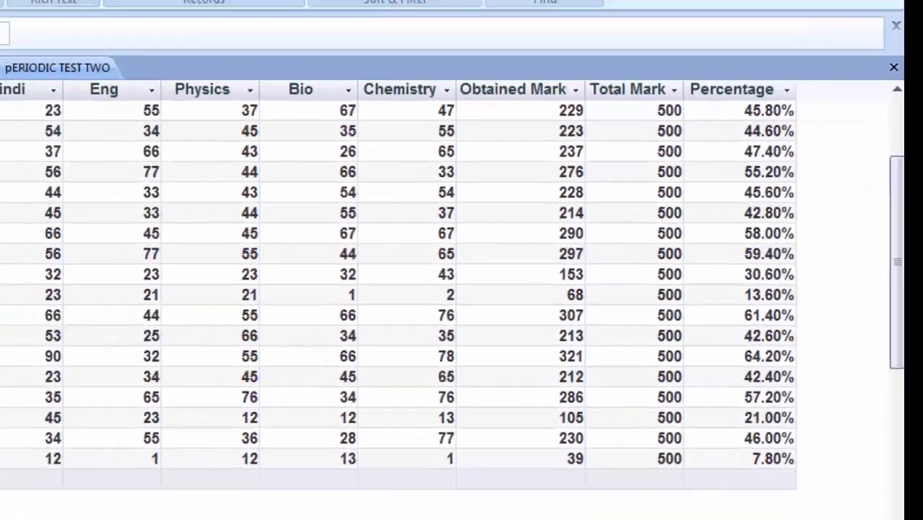
- Add a new student record with the student's name, Hindi 55 and Total Mark 500, giving 64.20%
left_click(270, 403)
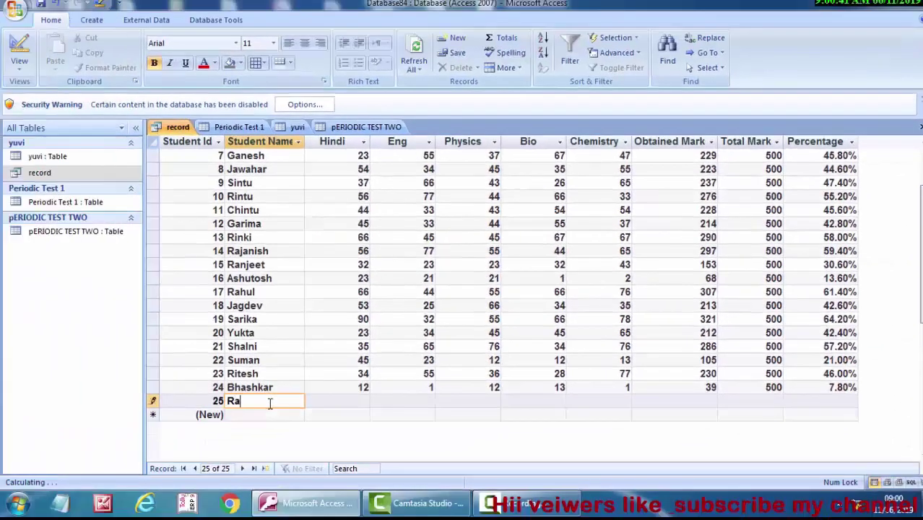
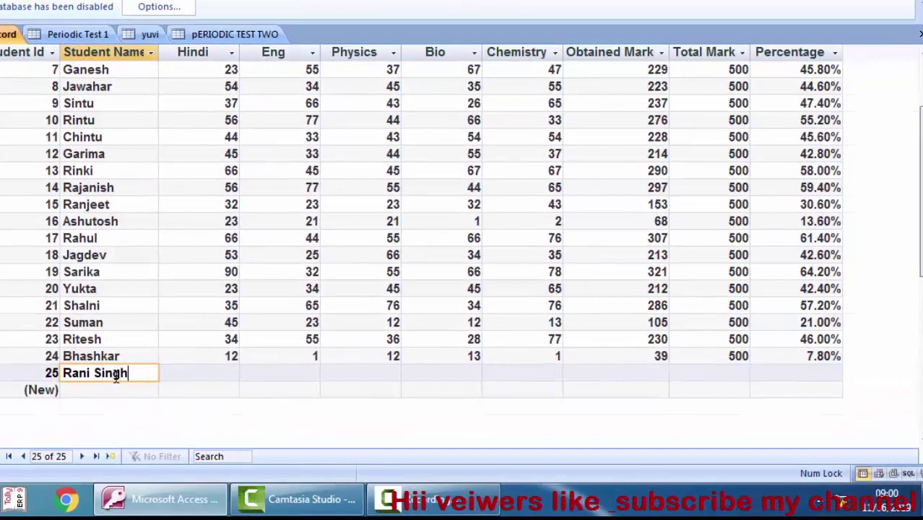
key("Tab")
type("55")
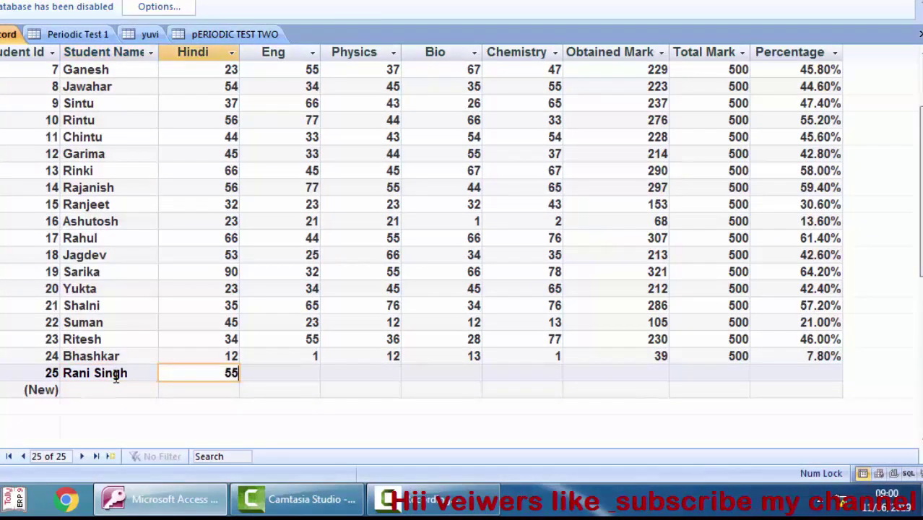
key("Tab")
key("Tab")
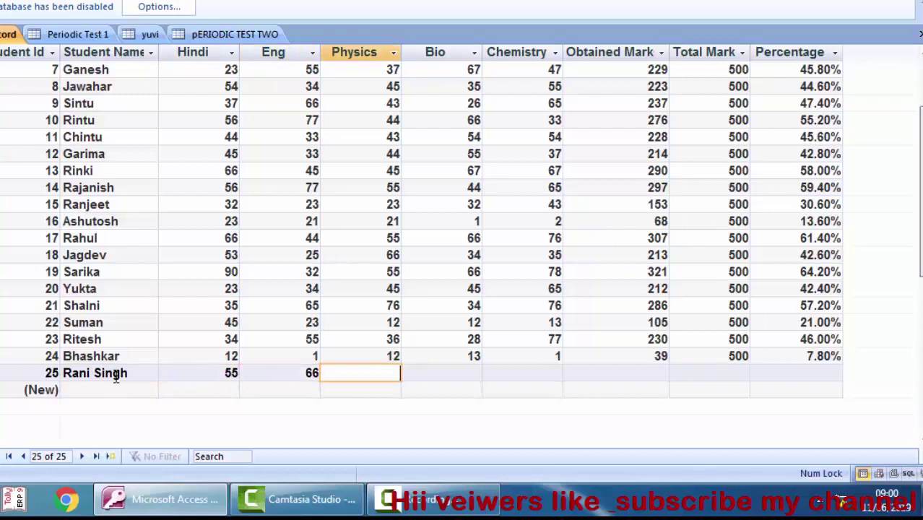
key("Tab")
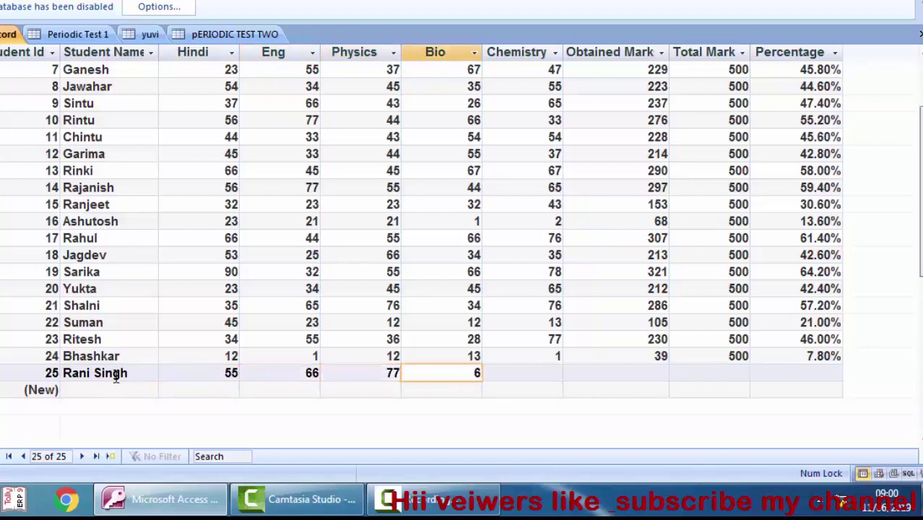
key("Caps_Lock")
key("Caps_Lock")
key("Tab")
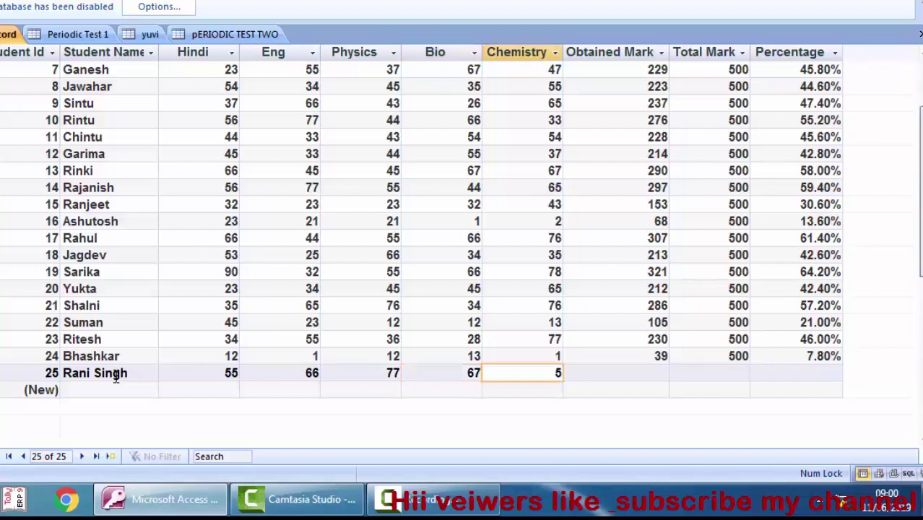
key("Tab")
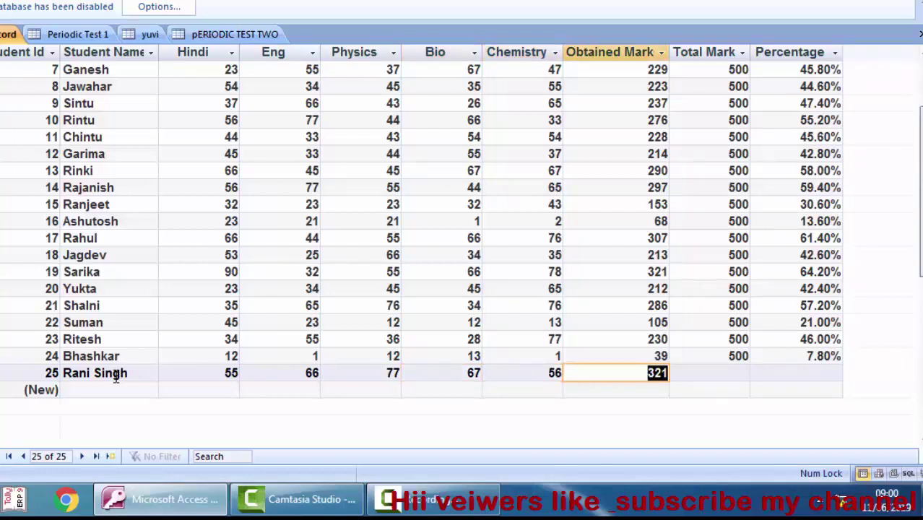
left_click(725, 375)
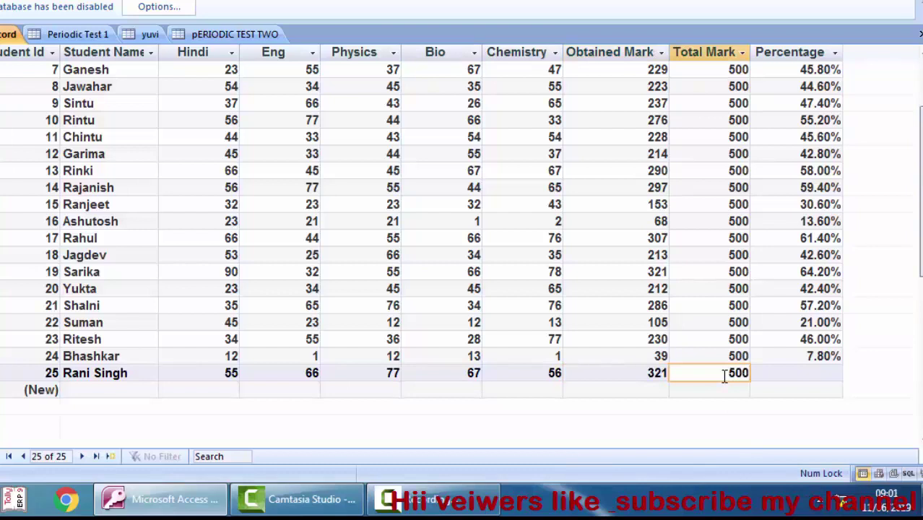
key("Tab")
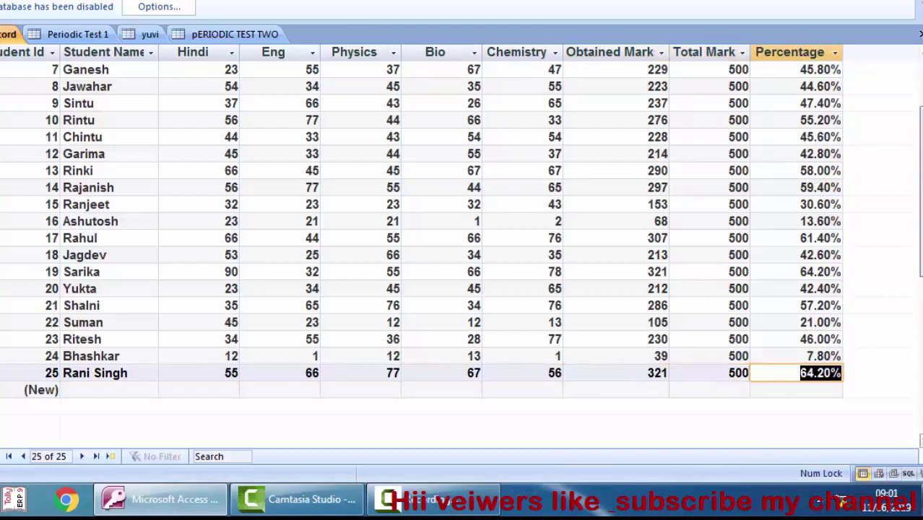
left_click(837, 374)
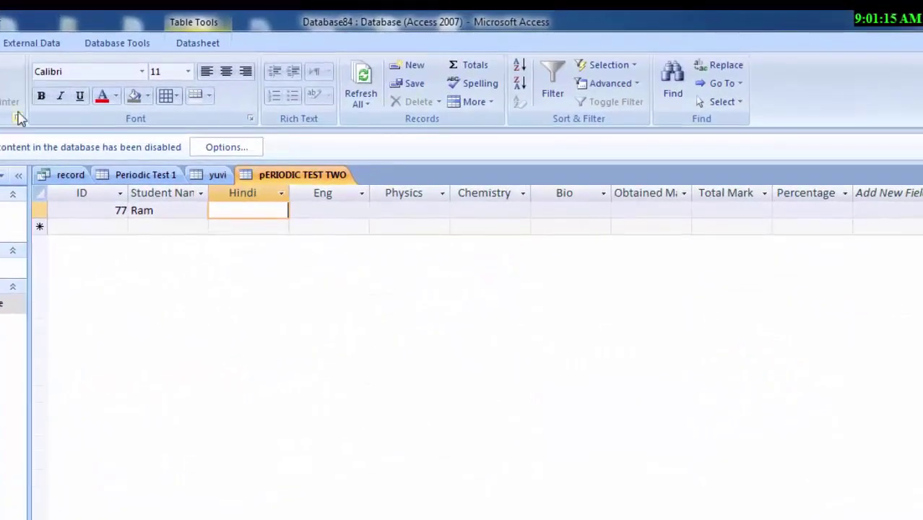
- Make the pERIODIC TEST TWO datasheet text bold at font size 16
left_click(41, 96)
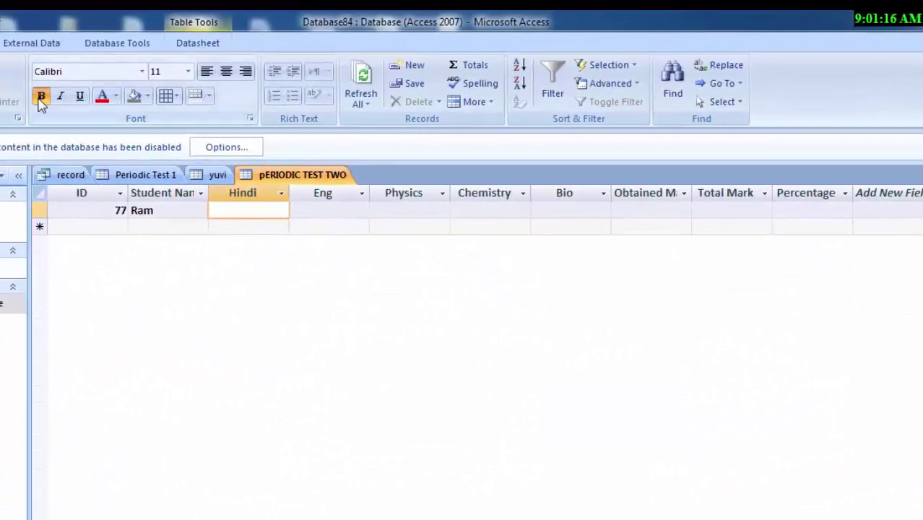
left_click(187, 71)
left_click(173, 178)
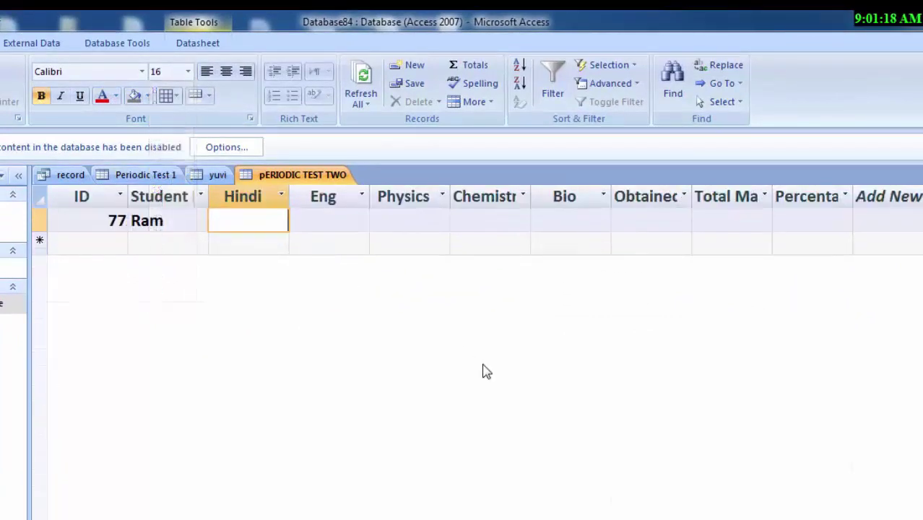
- Autofit the Student Name, Chemistry, Obtained Mark, Total Mark and Percentage columns to their headers
double_click(209, 193)
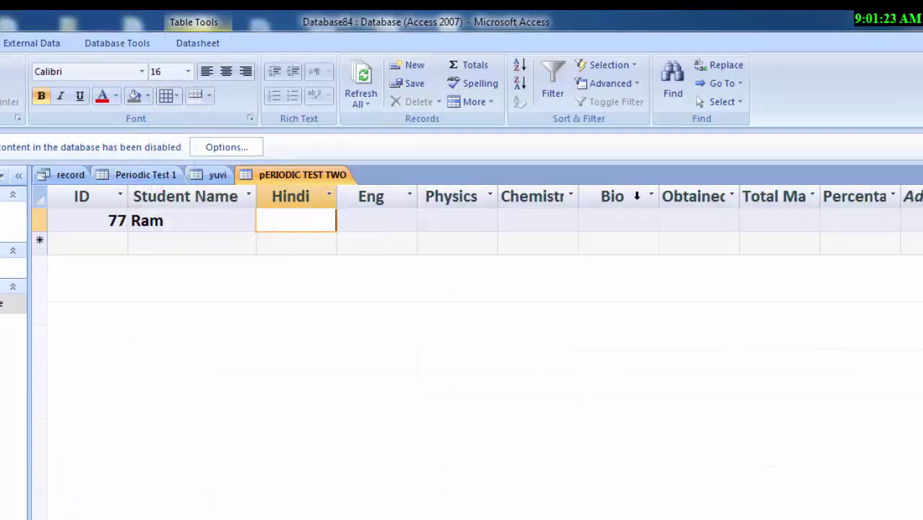
double_click(580, 196)
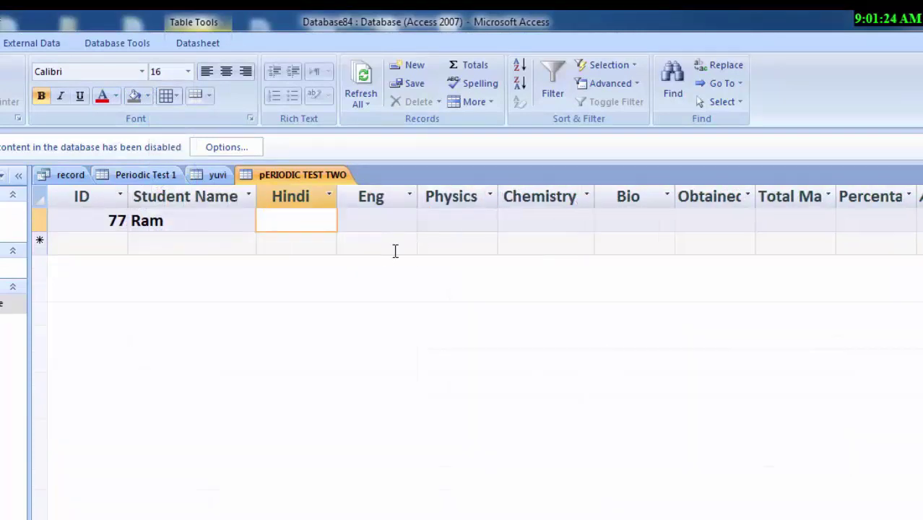
double_click(756, 192)
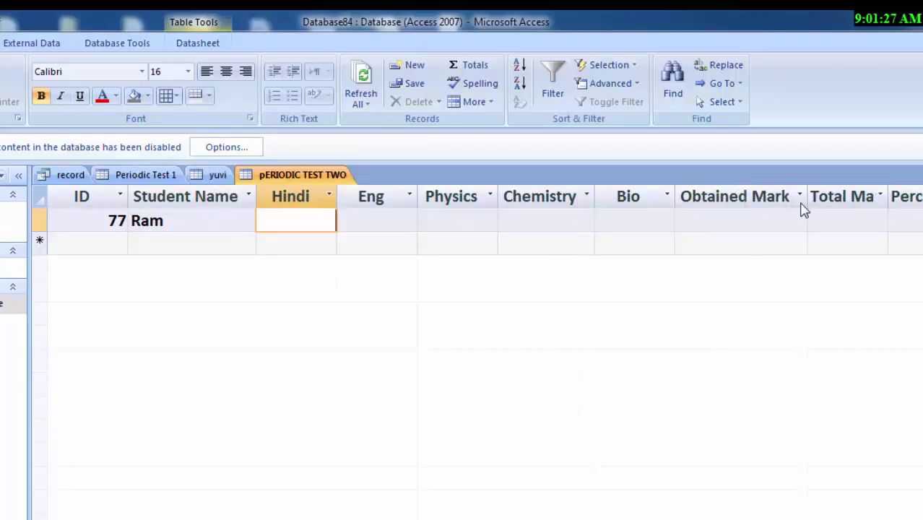
double_click(890, 189)
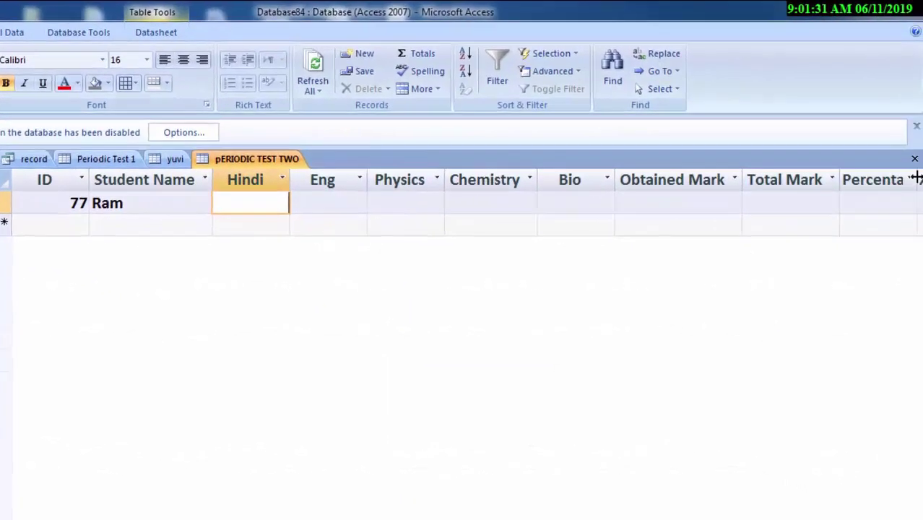
left_click_drag(916, 179, 904, 178)
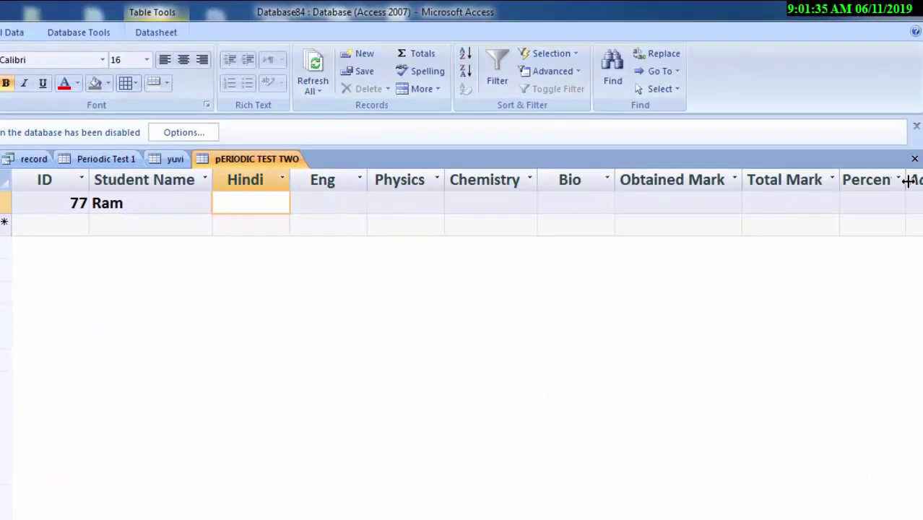
left_click_drag(909, 181, 922, 179)
- Compare with the record table, then show pERIODIC TEST TWO in Design view
key("ctrl+F6")
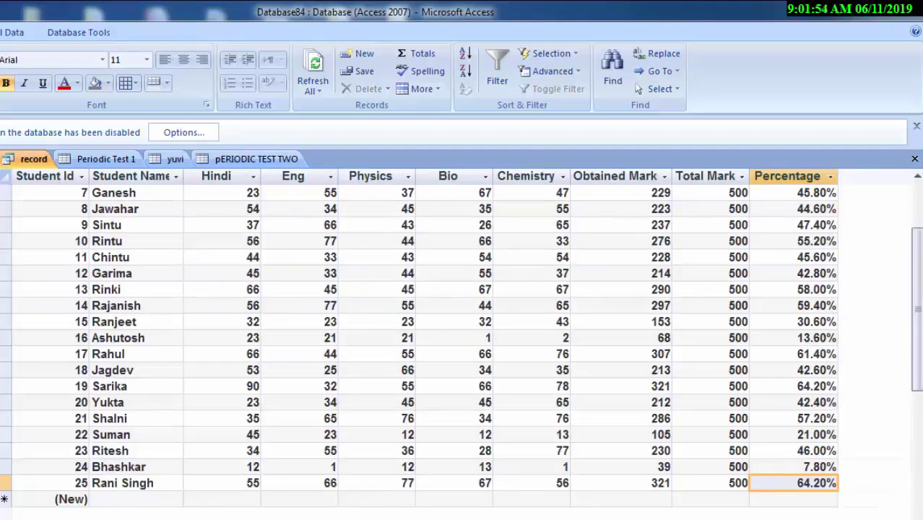
key("ctrl+F6")
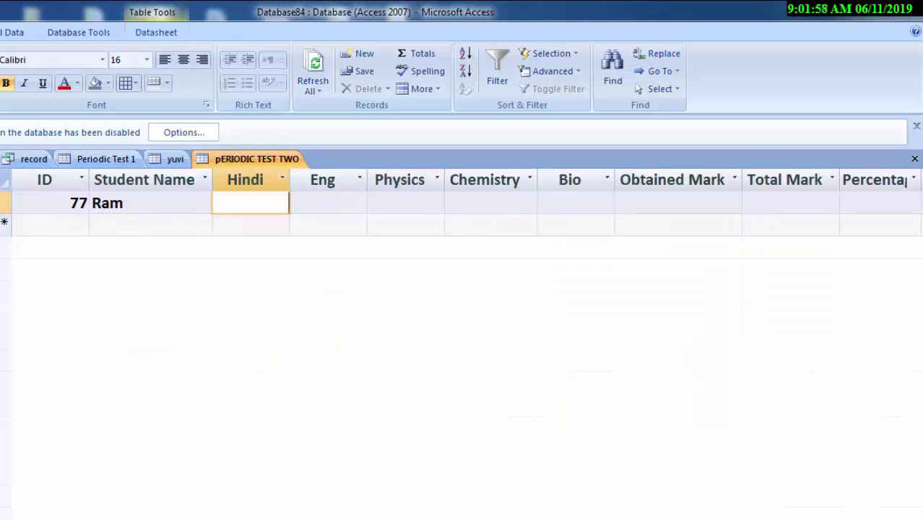
key("ctrl+period")
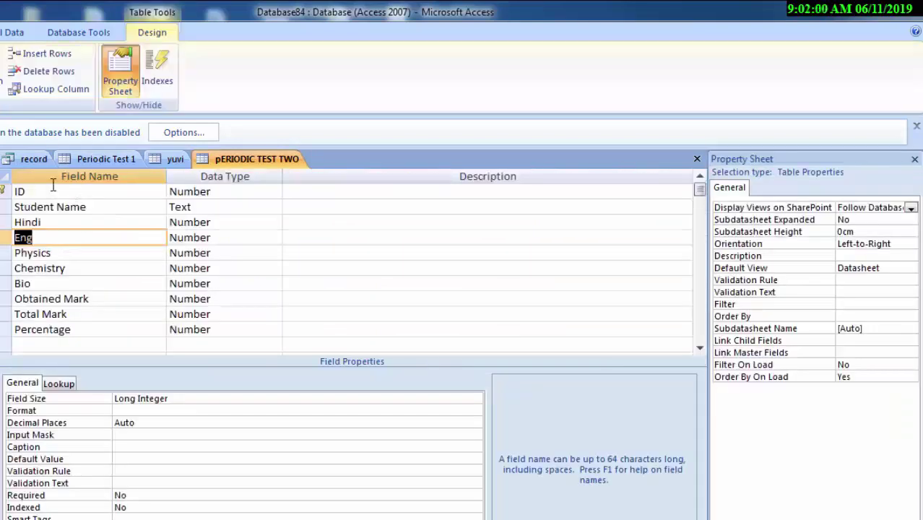
- Rename the ID field to Student Id, save, and return to the datasheet's Hindi cell
left_click(53, 189)
type("Student Id")
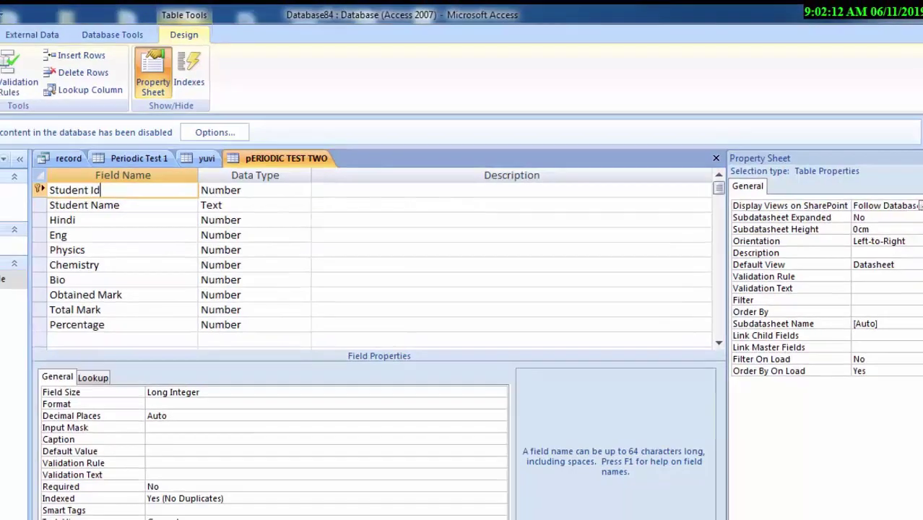
left_click(13, 85)
left_click(43, 121)
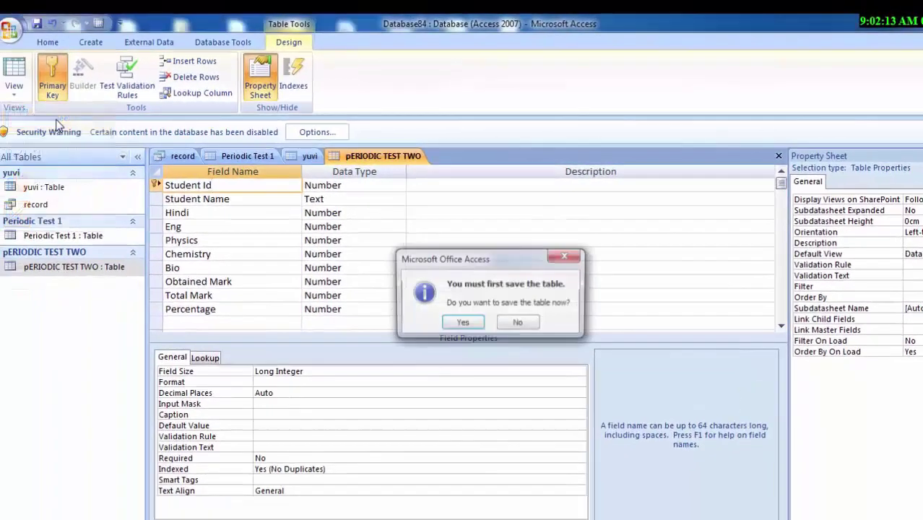
left_click(462, 323)
left_click(374, 195)
type("66")
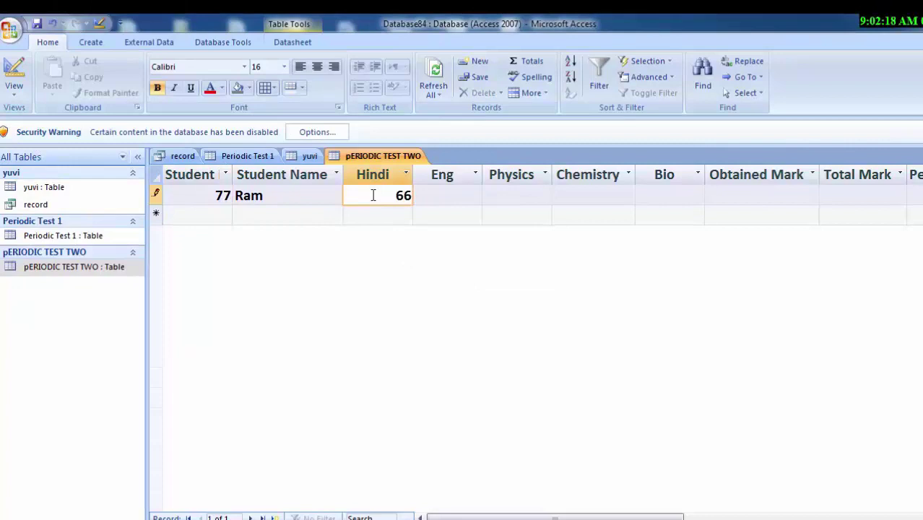
- Enter the first student's marks: Eng 88, Physics 77, Chemistry 77 and Bio 55
left_click(463, 197)
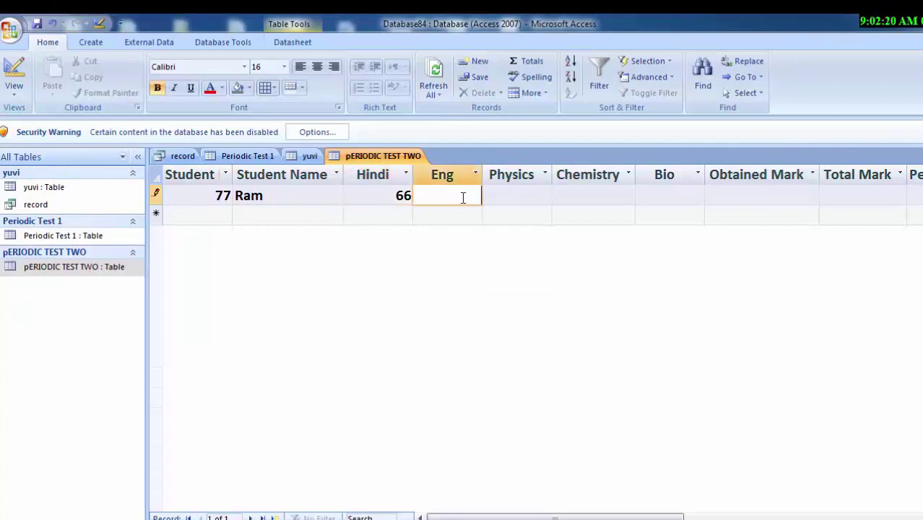
type("88")
left_click(504, 195)
type("77")
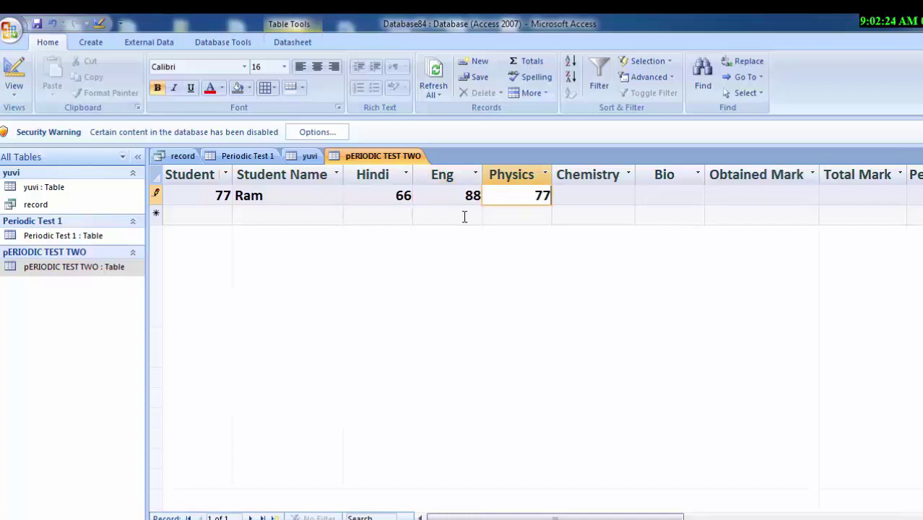
left_click(594, 192)
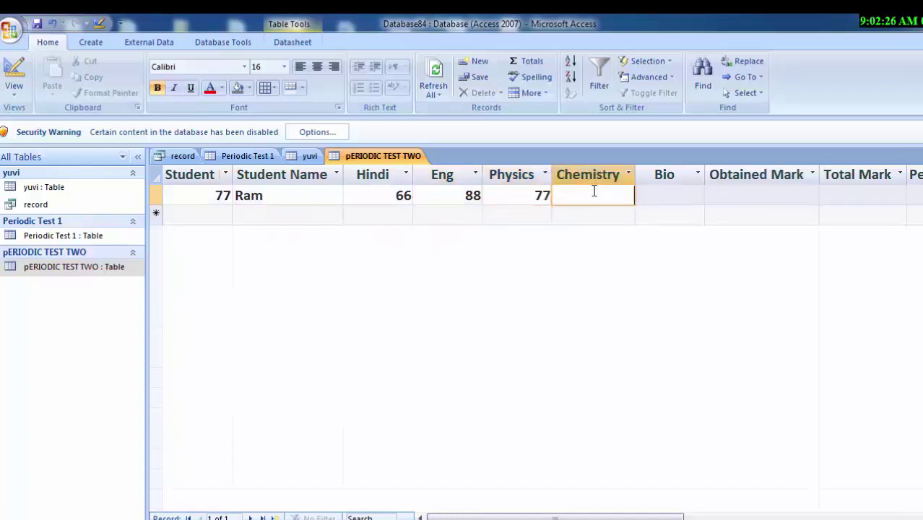
type("77")
left_click(662, 191)
type("55")
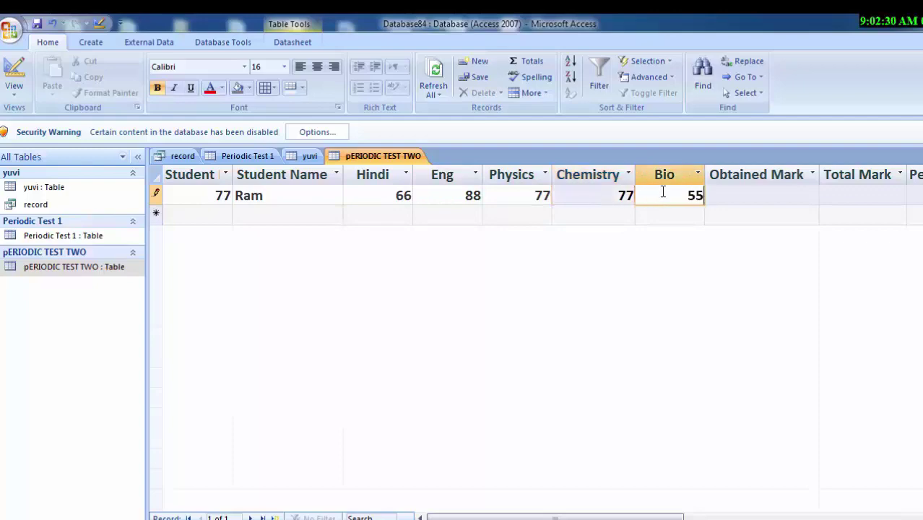
key("Tab")
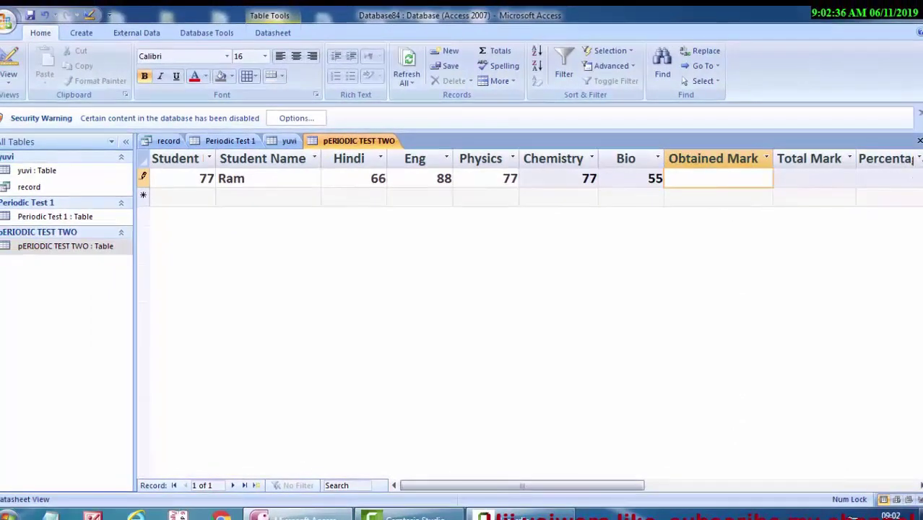
- Widen the Percentage column so its full header shows
left_click_drag(922, 158, 911, 158)
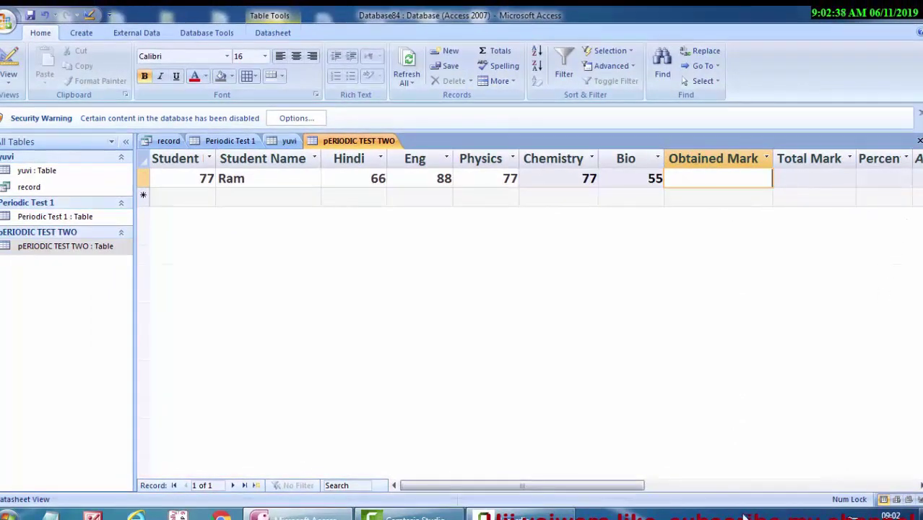
left_click_drag(620, 489, 671, 496)
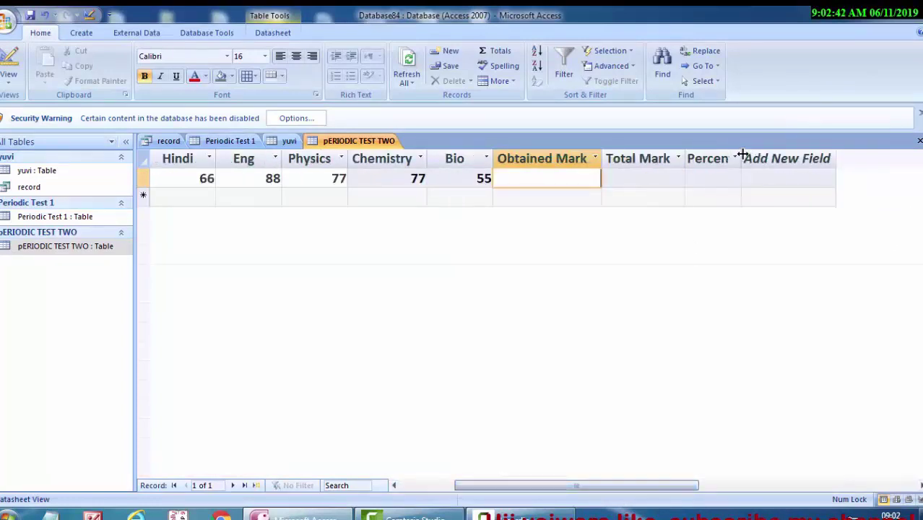
left_click_drag(740, 159, 778, 214)
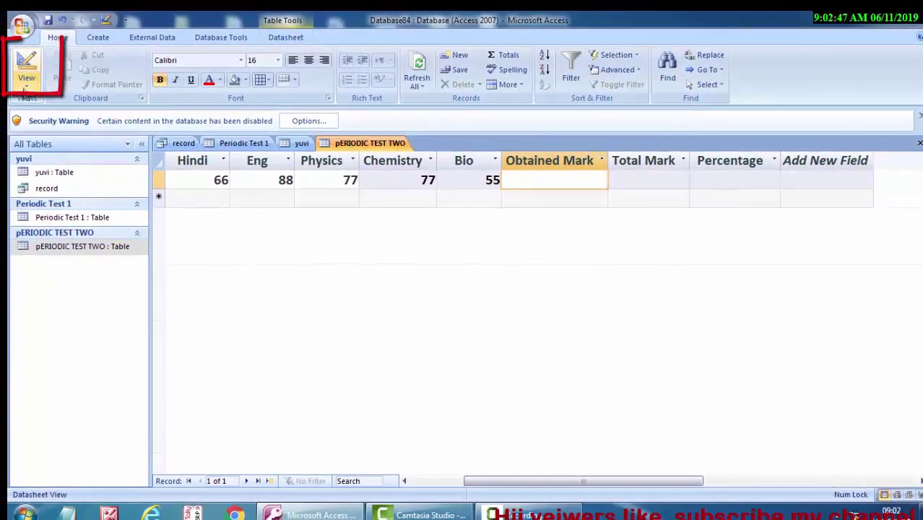
left_click(25, 89)
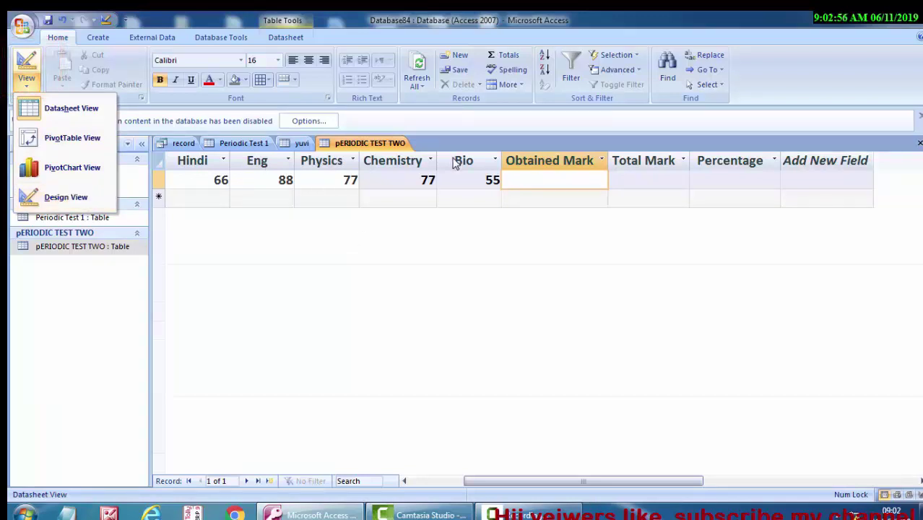
- Inspect the Bio field definition in Design view, then return to the pERIODIC TEST TWO datasheet
left_click(63, 197)
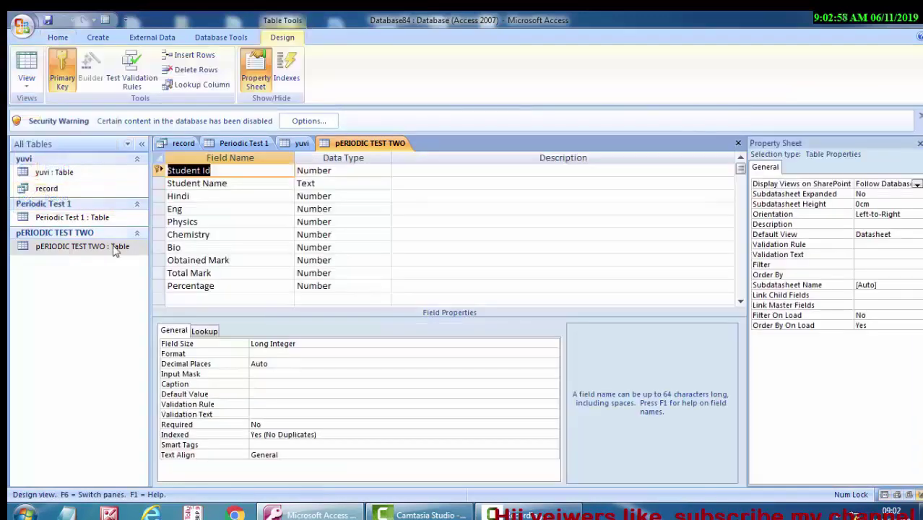
left_click(193, 246)
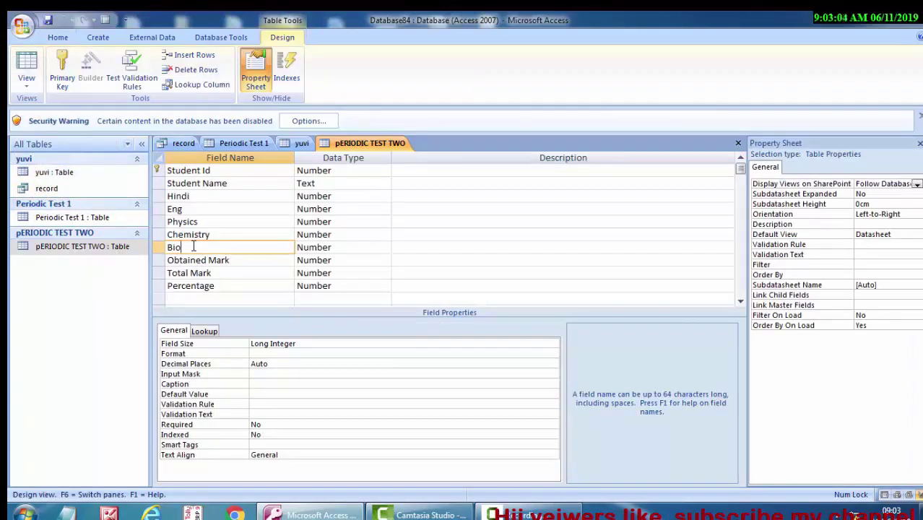
left_click(26, 76)
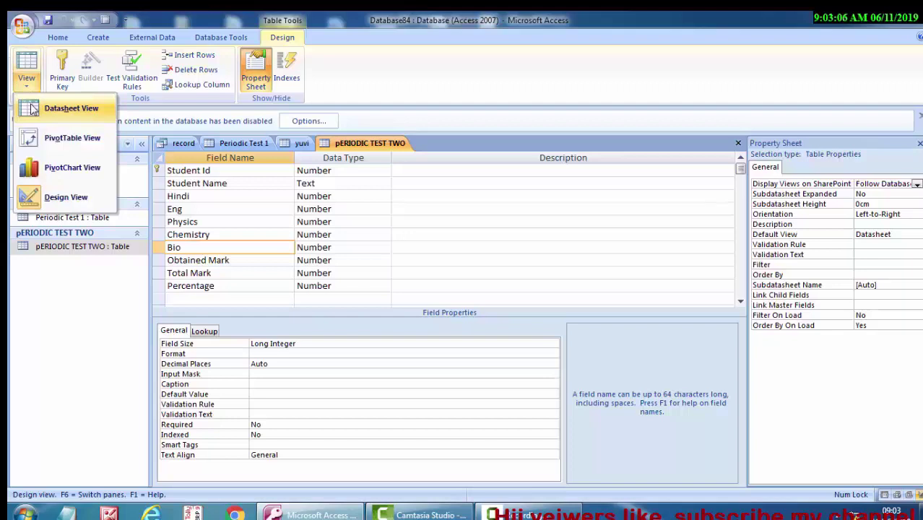
left_click(71, 108)
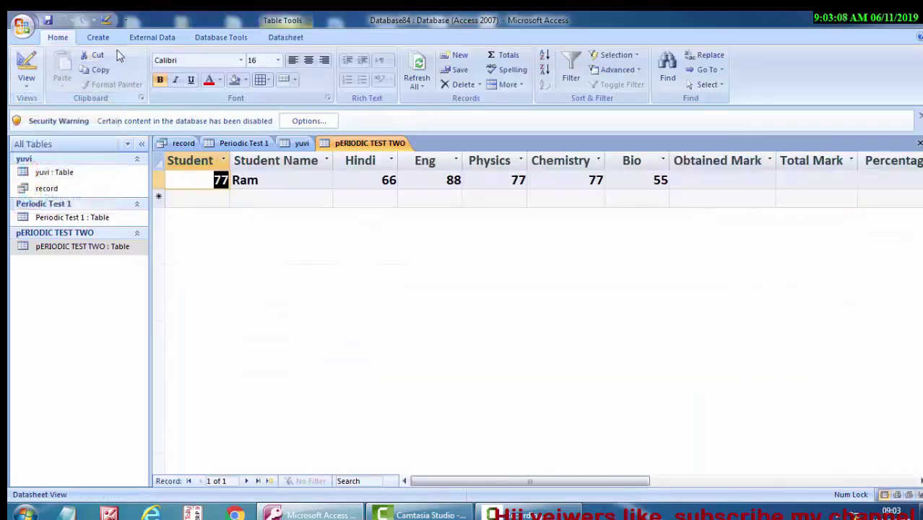
left_click(88, 45)
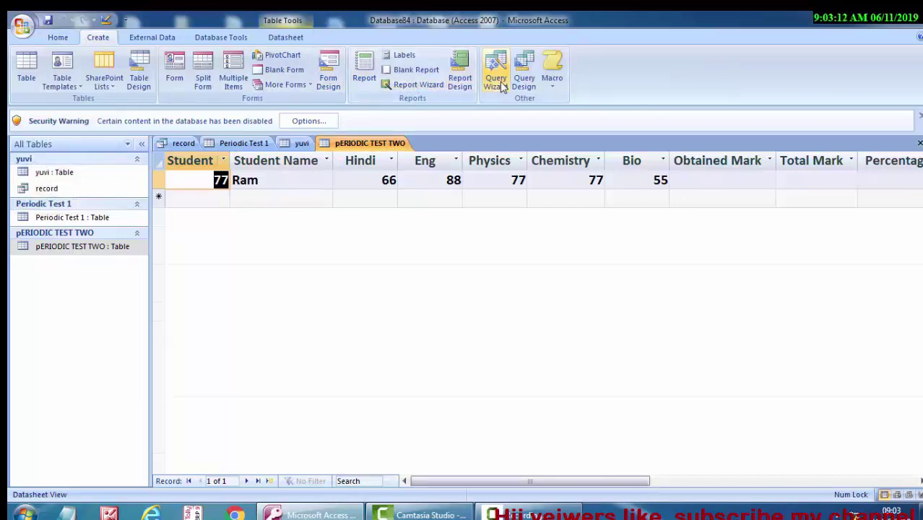
- Create a new design query on pERIODIC TEST TWO with Student Id as its first field
left_click(524, 76)
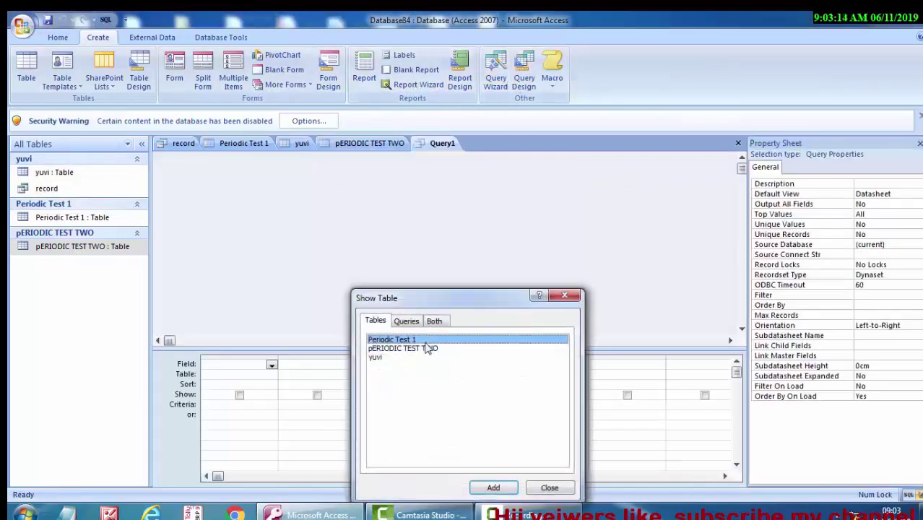
left_click(406, 350)
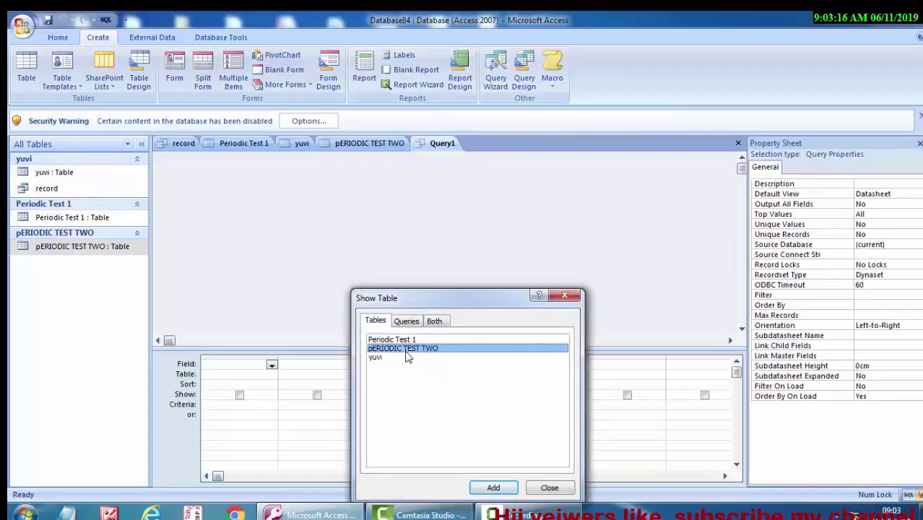
left_click(493, 487)
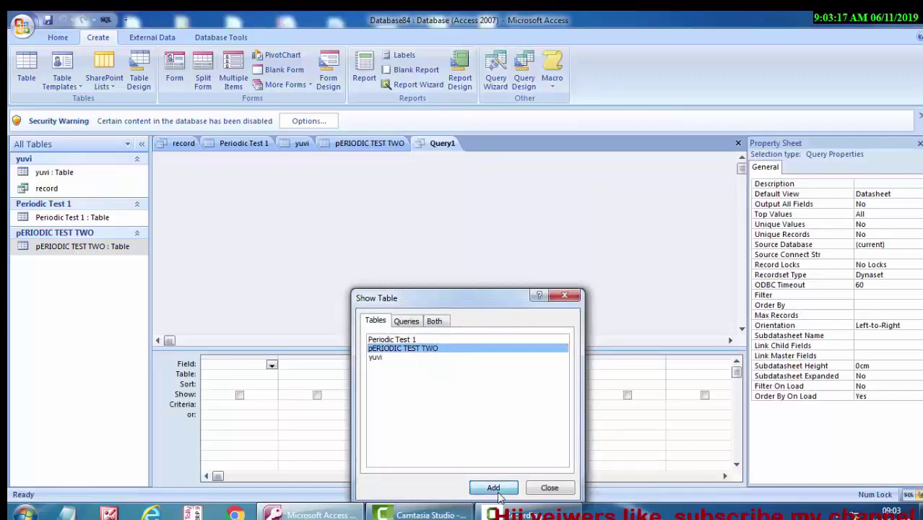
left_click(548, 487)
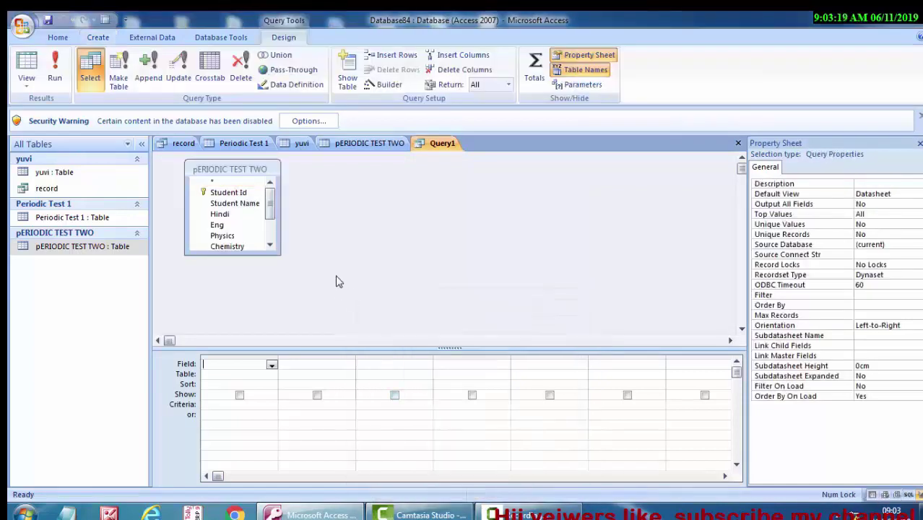
double_click(230, 193)
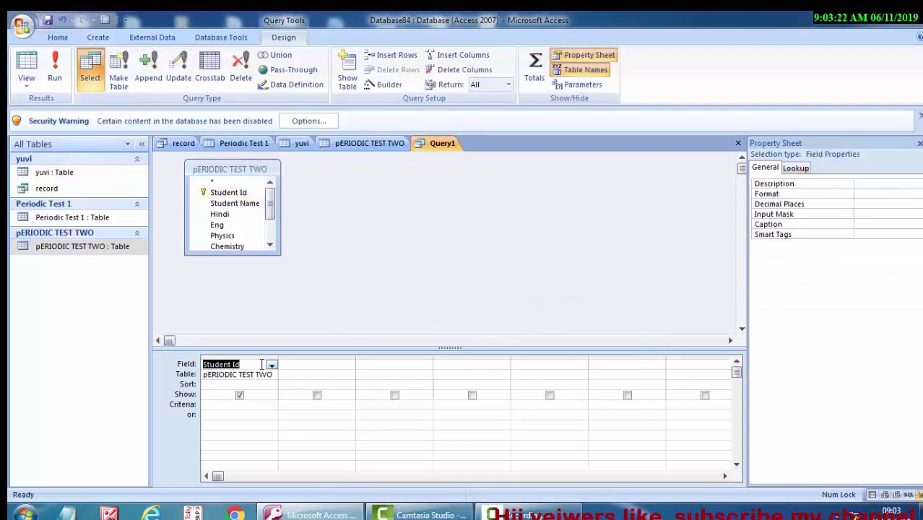
- Add Student Name, Hindi, Eng, Physics and Chemistry fields to the query grid
double_click(235, 204)
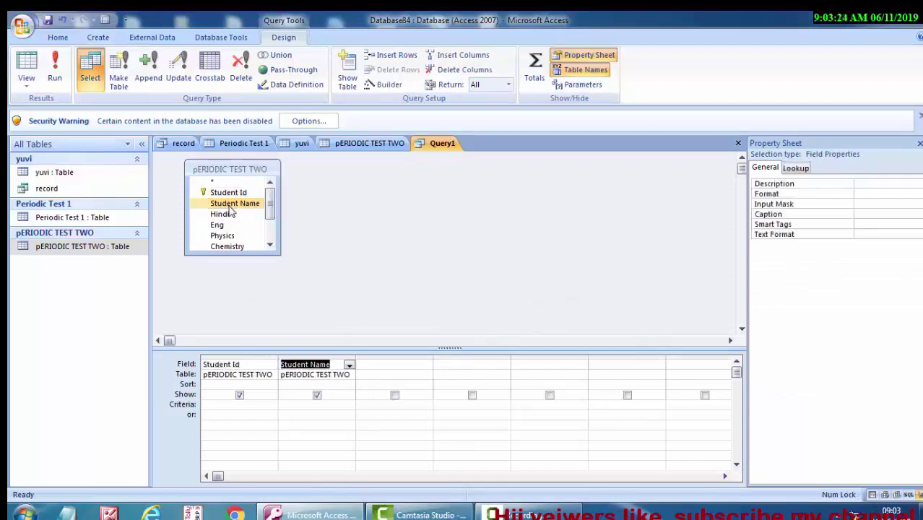
double_click(241, 214)
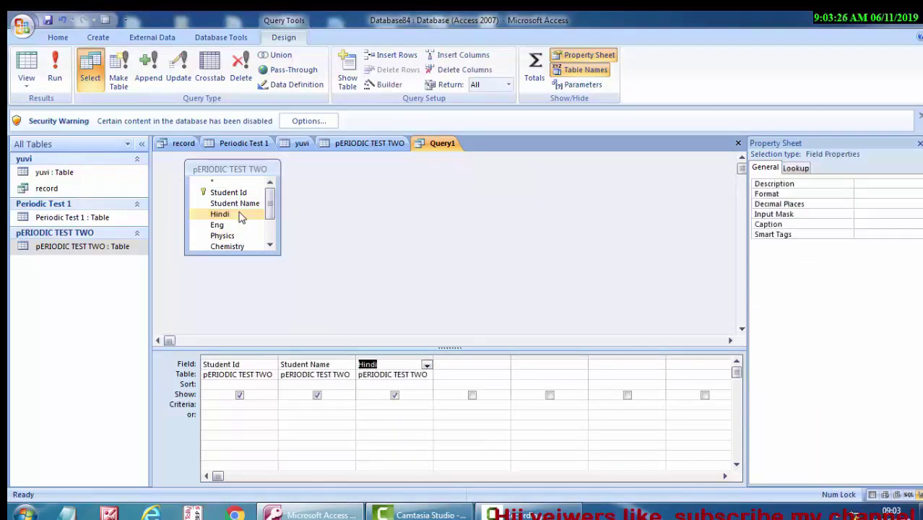
double_click(248, 225)
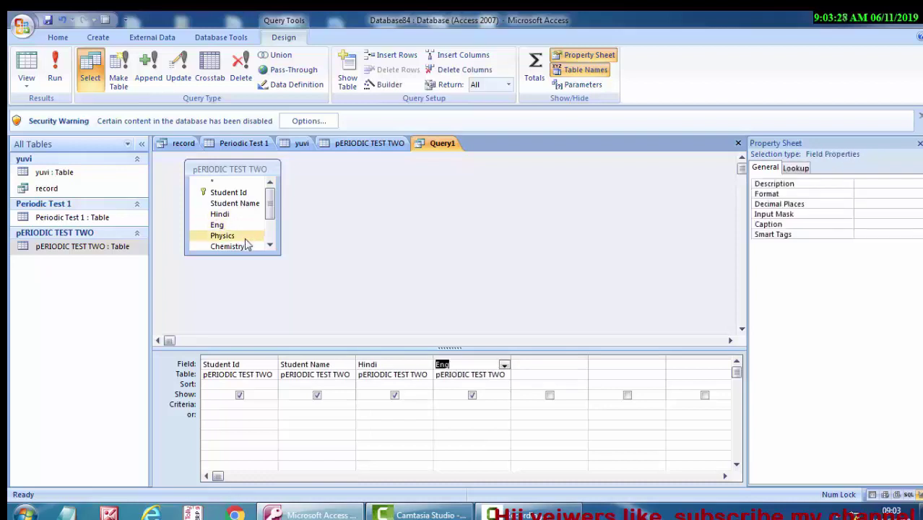
left_click(247, 239)
double_click(245, 236)
left_click(270, 245)
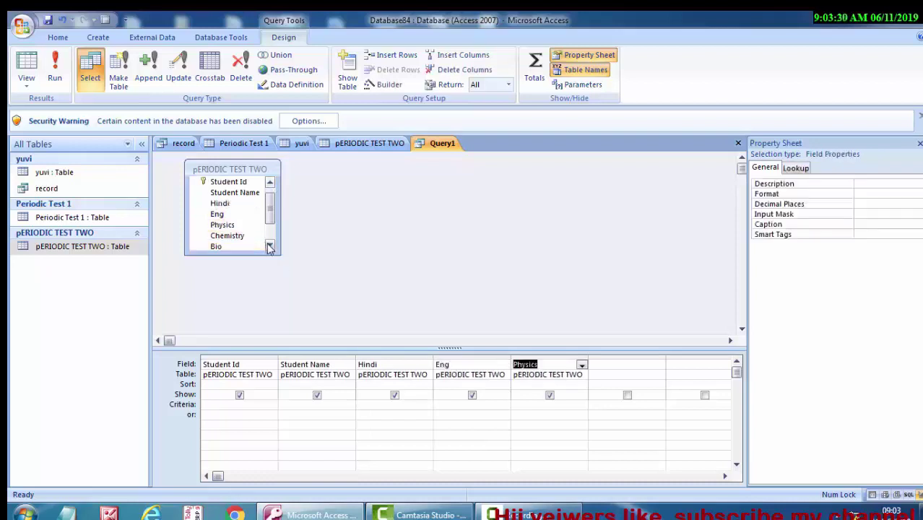
double_click(238, 236)
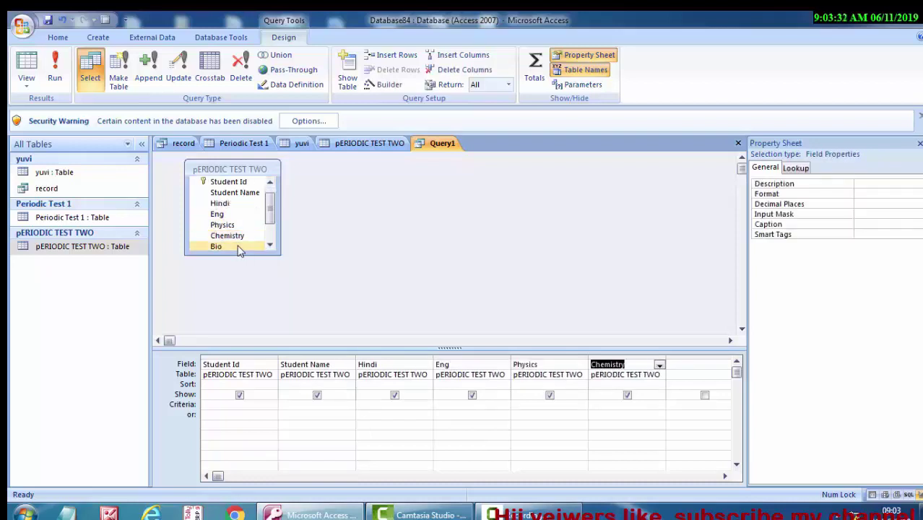
- Add Bio, Obtained Mark, Total Mark and Percentage fields to the query grid
double_click(240, 247)
left_click(269, 244)
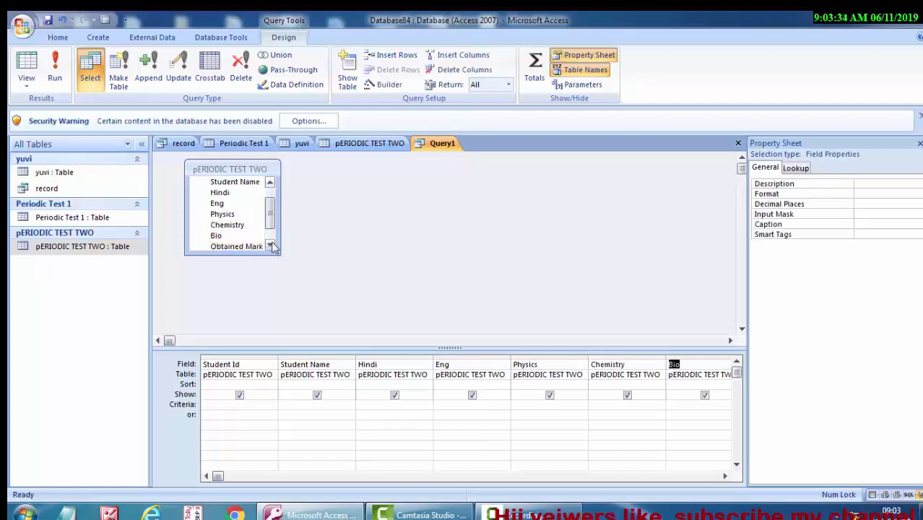
double_click(224, 247)
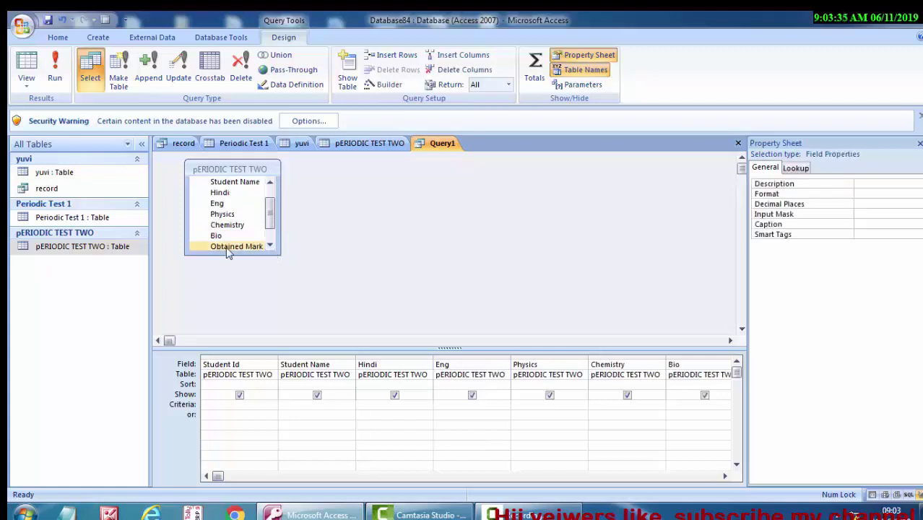
double_click(268, 246)
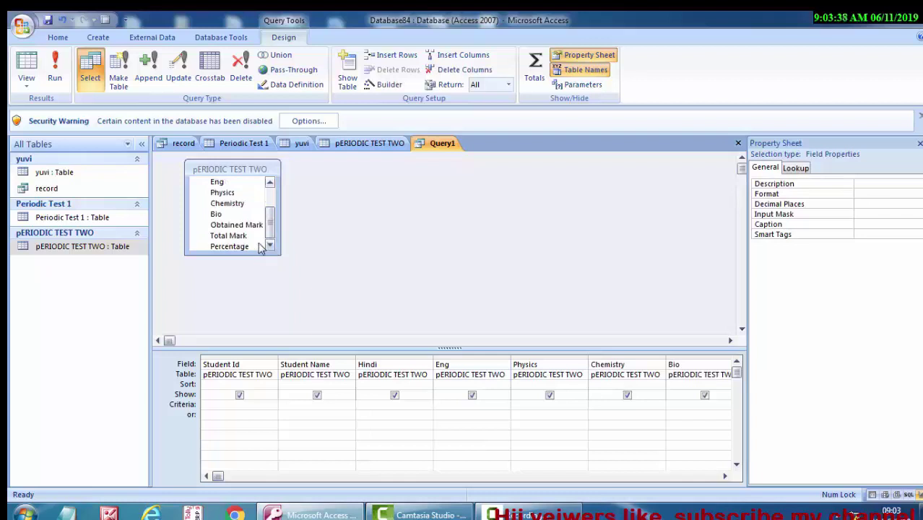
double_click(236, 237)
double_click(229, 246)
double_click(242, 246)
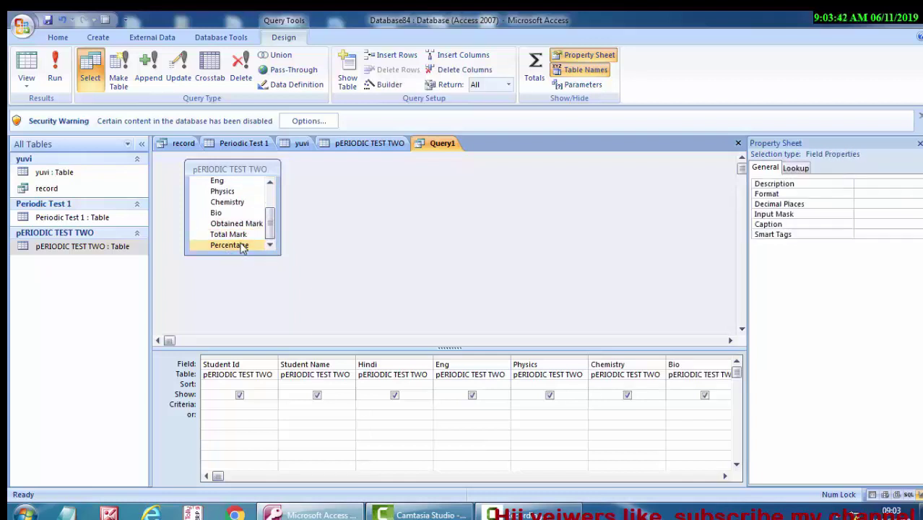
- Scroll the design grid right and select the Percentage field column
left_click(722, 477)
left_click(724, 478)
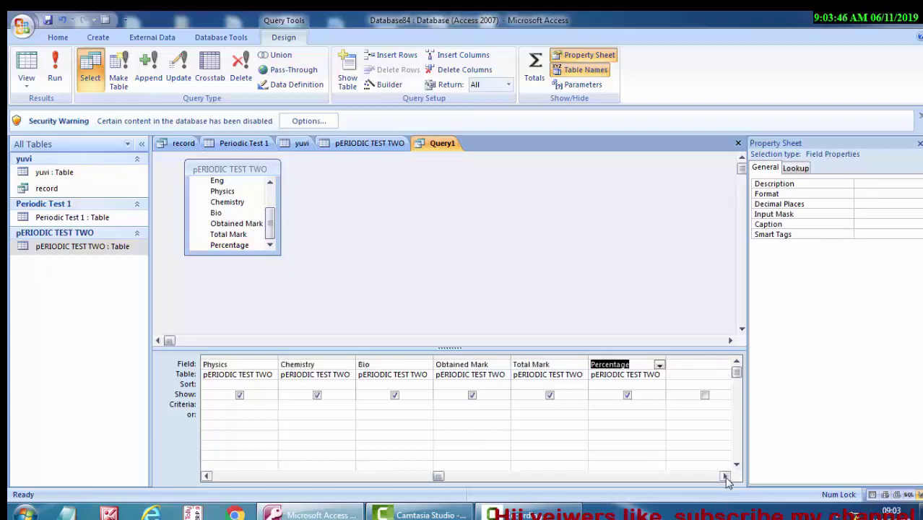
left_click(638, 363)
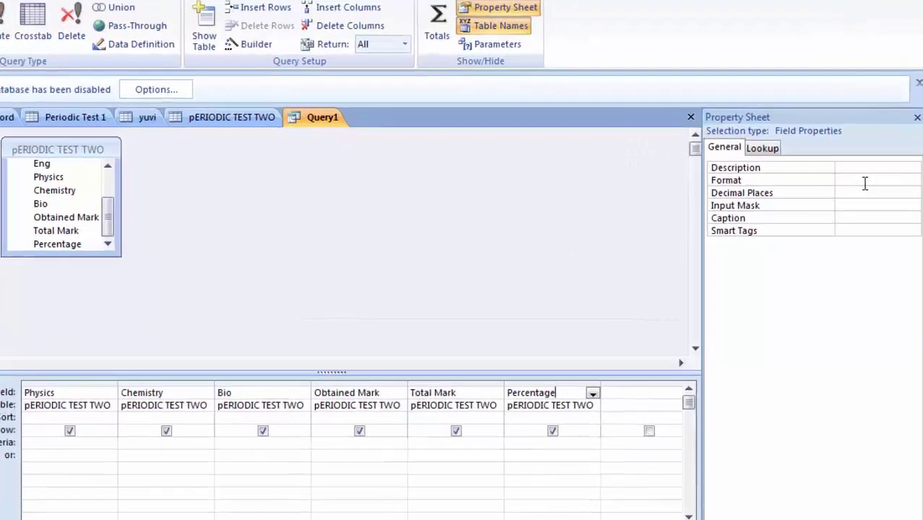
- Set the Percentage field's Format property to Percent in the Property Sheet
left_click(864, 180)
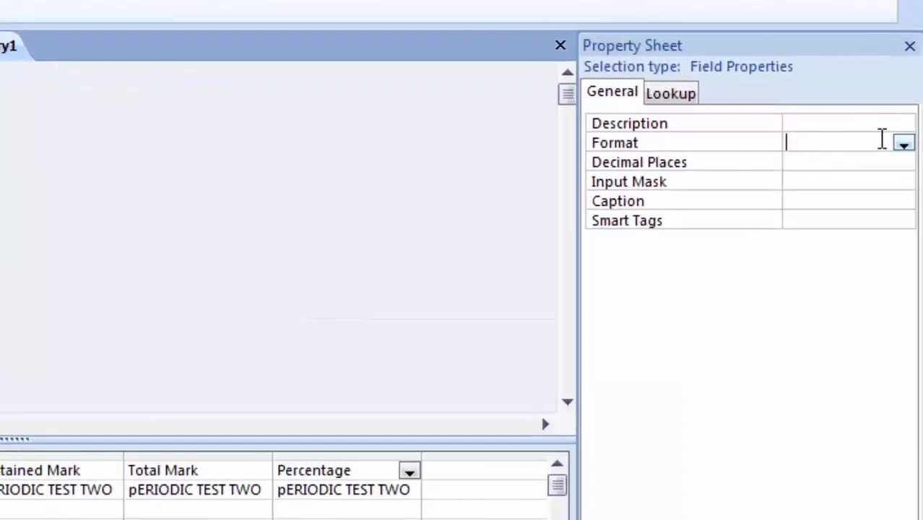
left_click(913, 180)
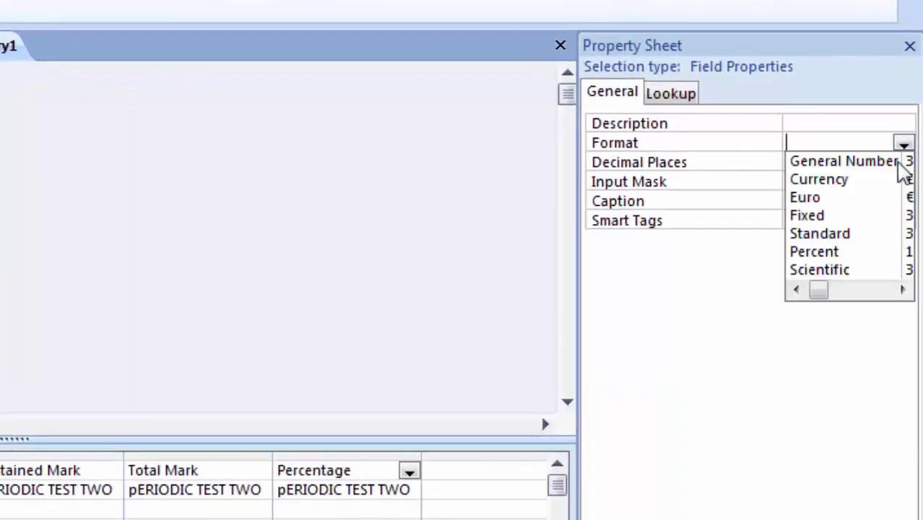
left_click(836, 254)
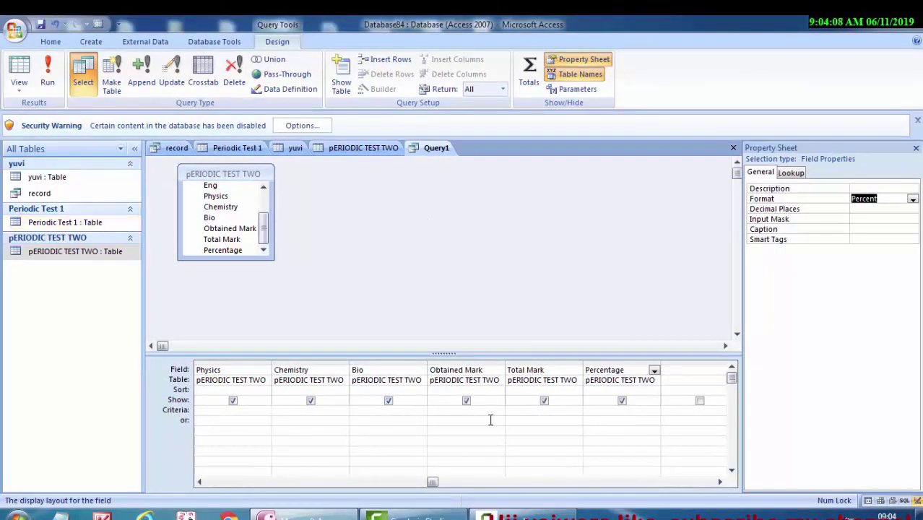
left_click(490, 371)
type(":[")
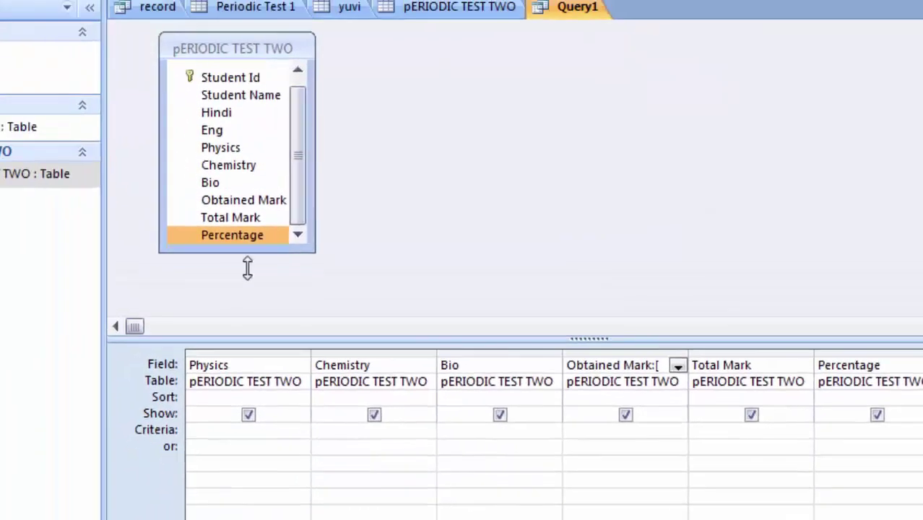
- Enlarge the field list, commit the 'Obtained Mark:[' expression, and dismiss the missing-bracket error
left_click_drag(247, 264, 246, 282)
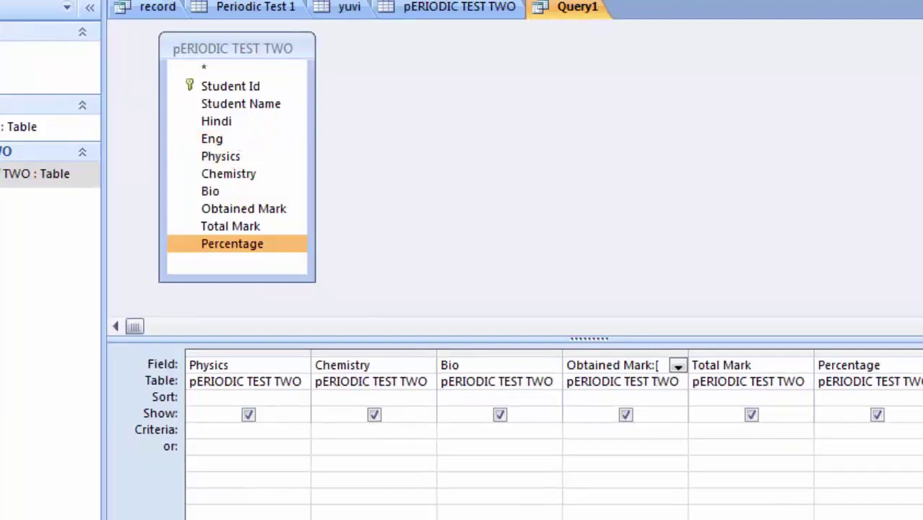
left_click(216, 120)
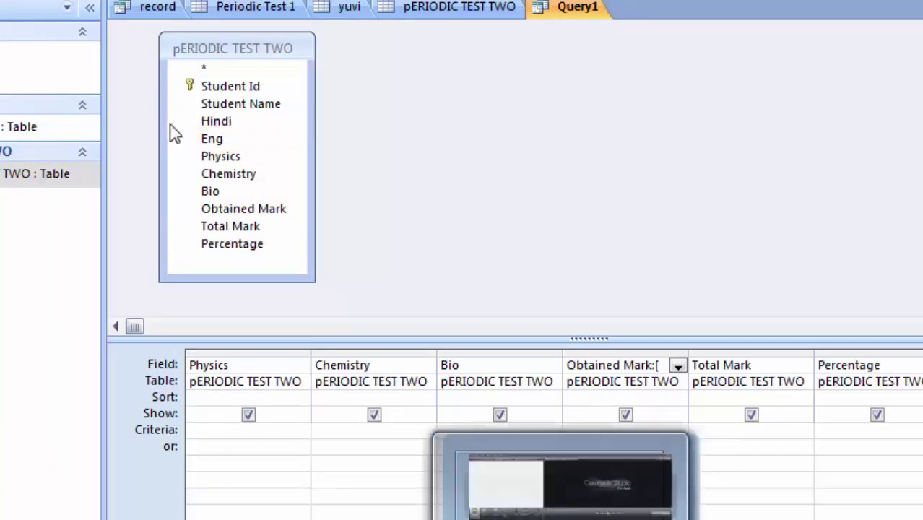
key("Return")
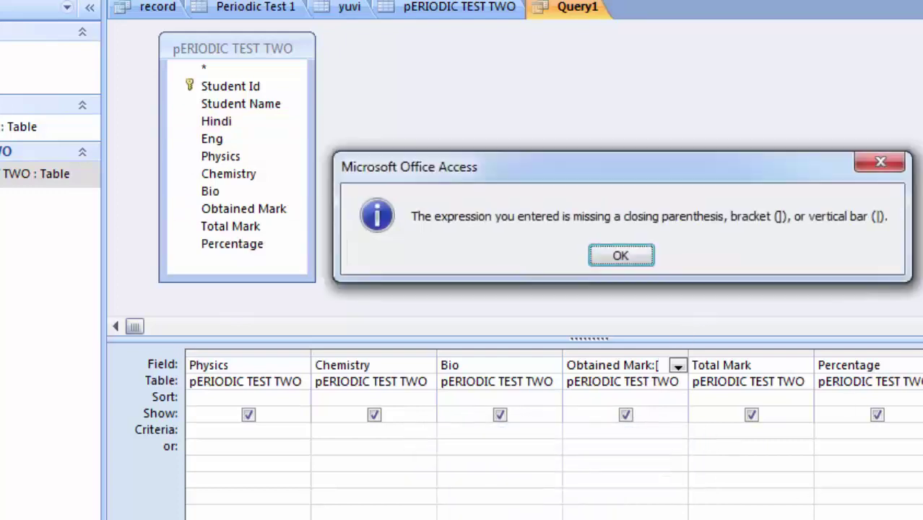
left_click(621, 256)
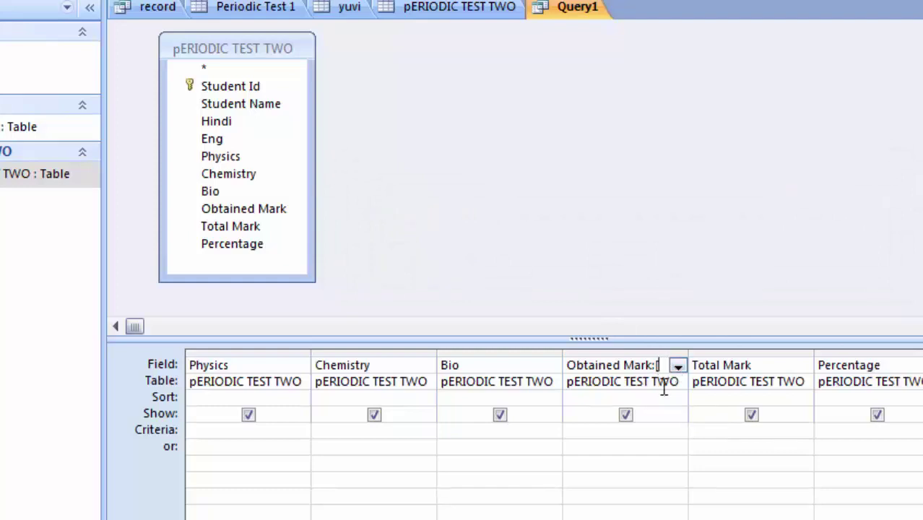
- Complete the Obtained Mark expression as [Hindi]+[Eng]+[Physics]+[Chemistry]+[Bio]
type("H")
type("ind")
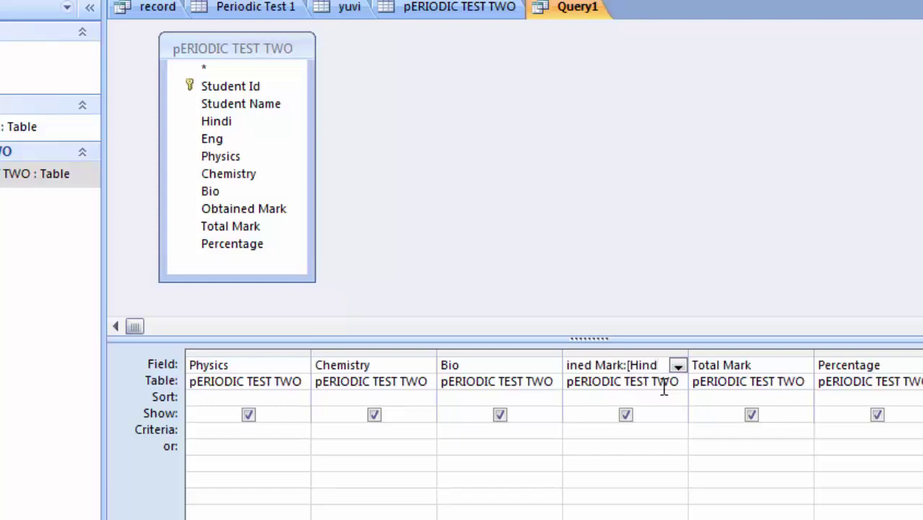
type("i]")
type("+[E")
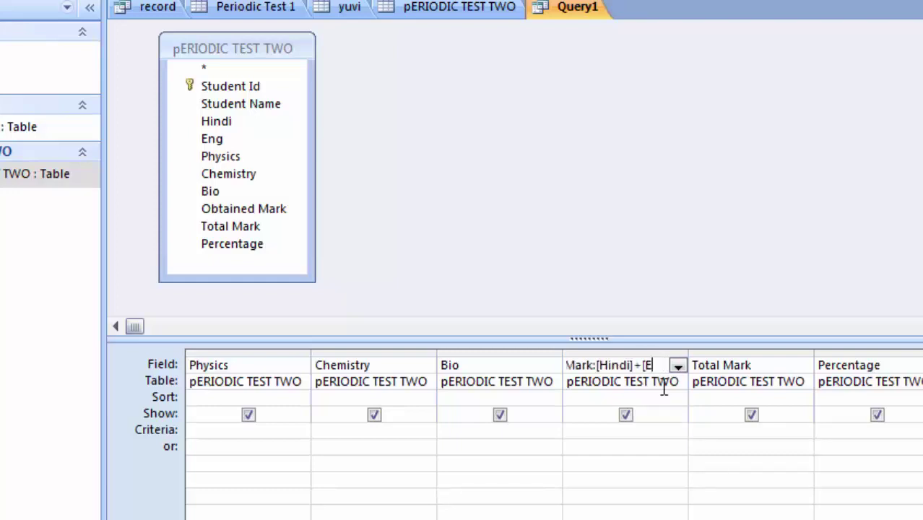
type("ng]")
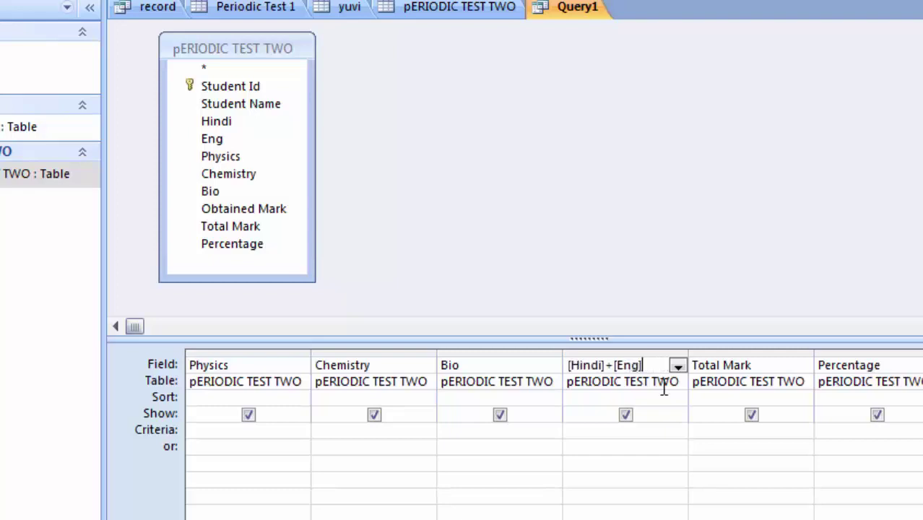
type("+[")
type("P")
type("hysic")
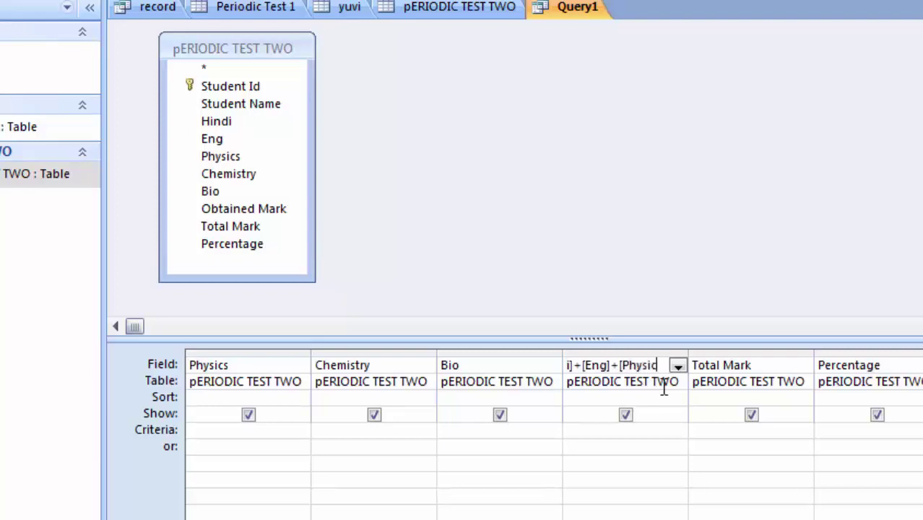
type("s]+")
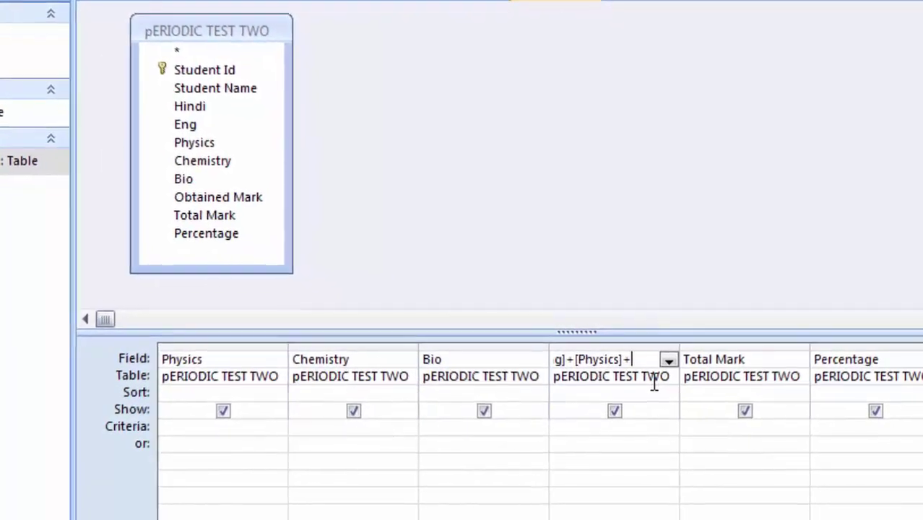
type("[Ch")
type("emis")
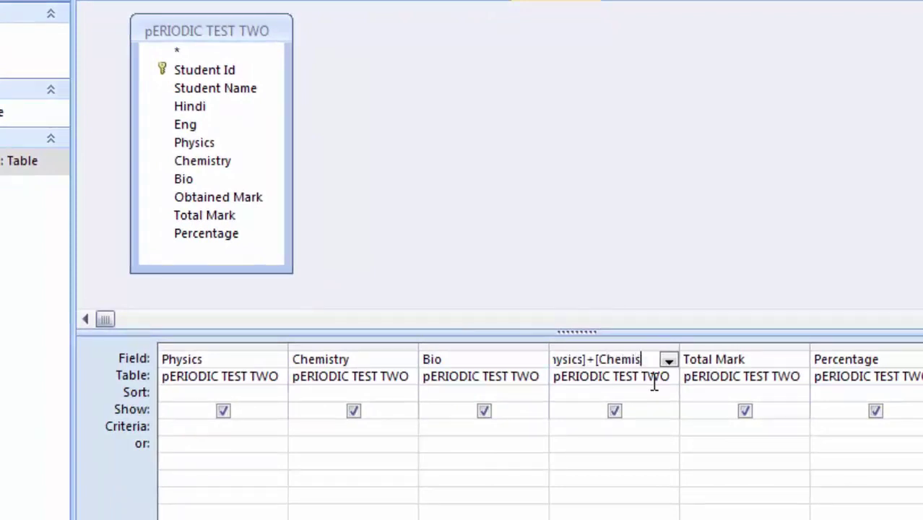
type("try]")
type("+")
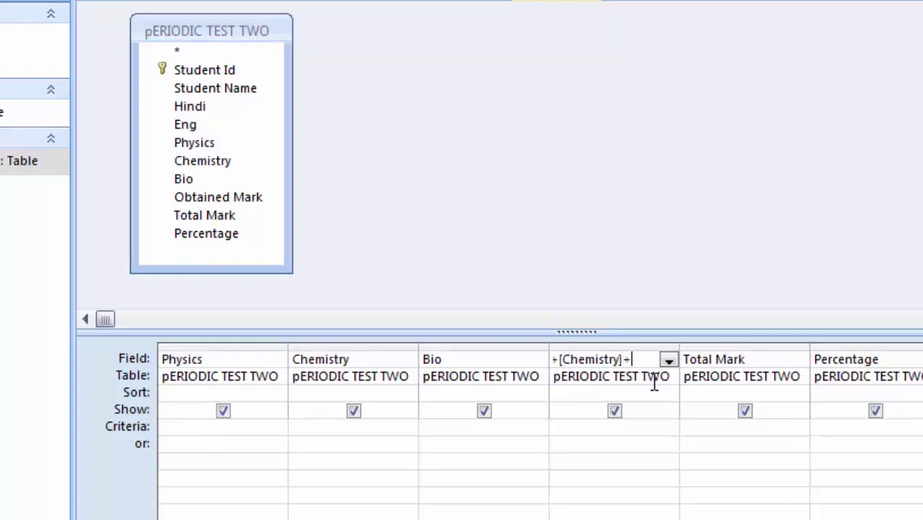
type("[")
type("Bio")
type("]")
- Set Percentage to [Obtained Mark]/500 and run the query, showing 363 and 72.60%
left_click(757, 369)
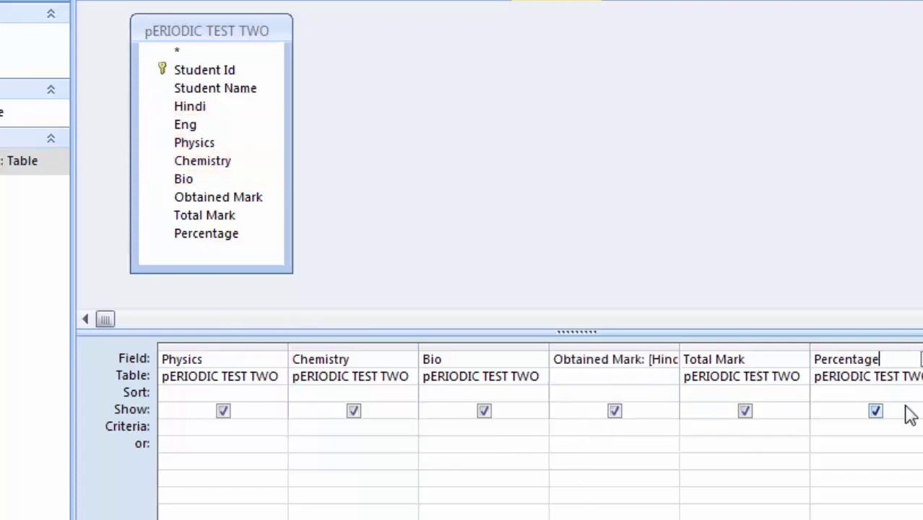
type(":")
type("[")
type("Obt")
type("ained")
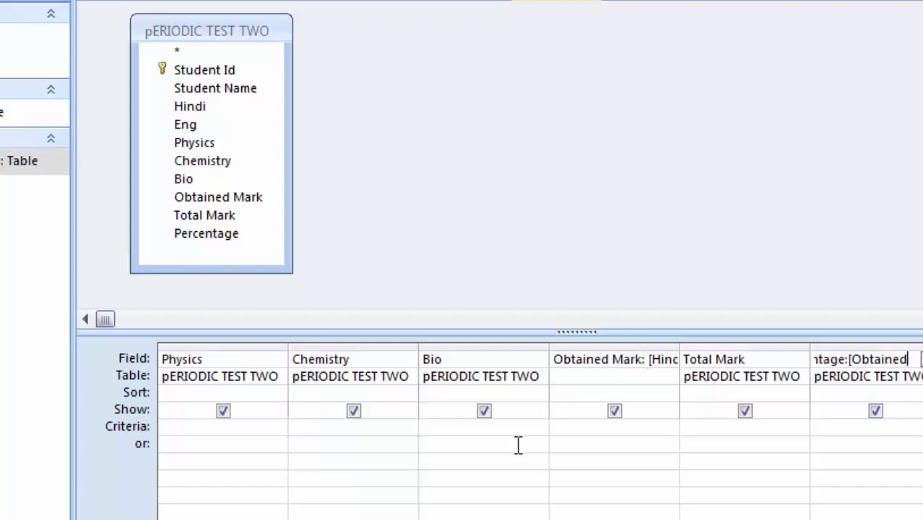
type(" Ma")
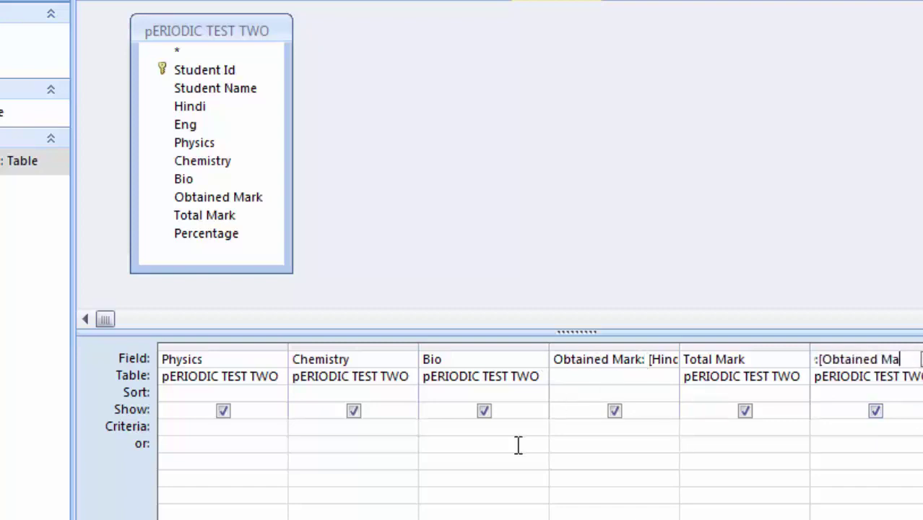
type("rk]")
type("*")
key("BackSpace")
type("/")
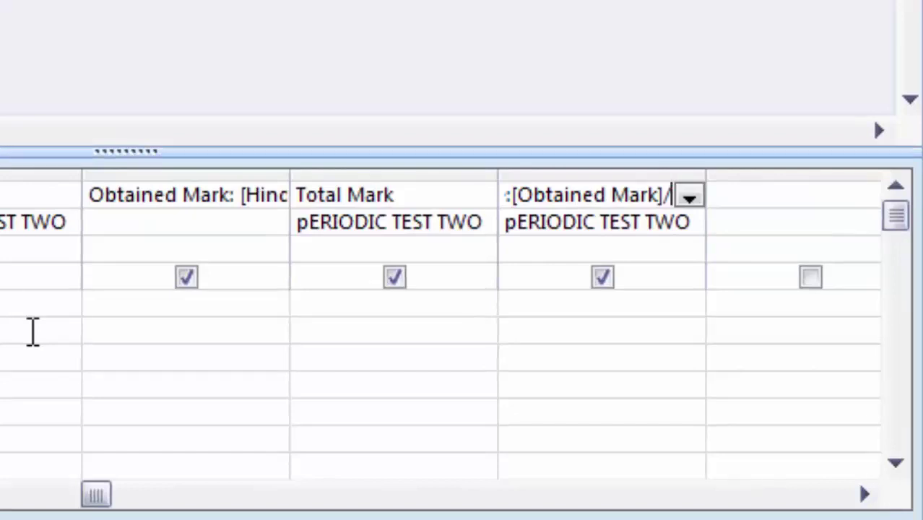
type("5")
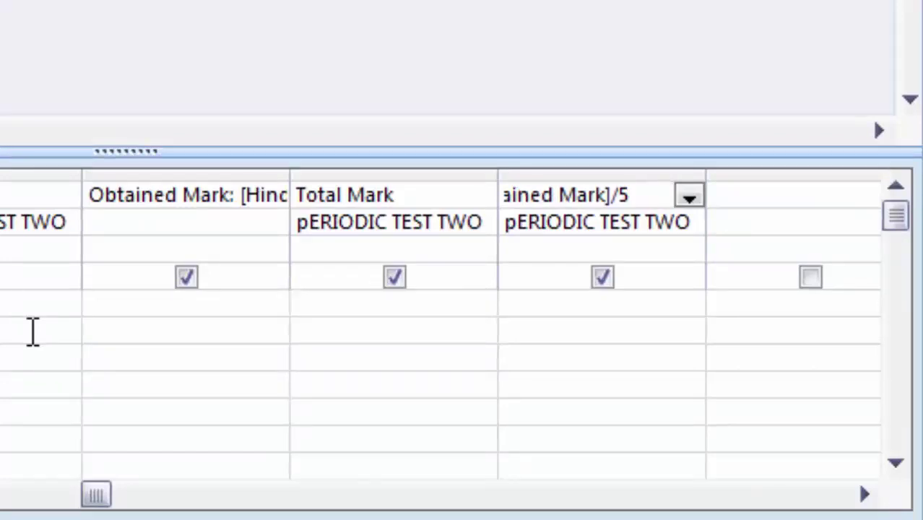
type("00")
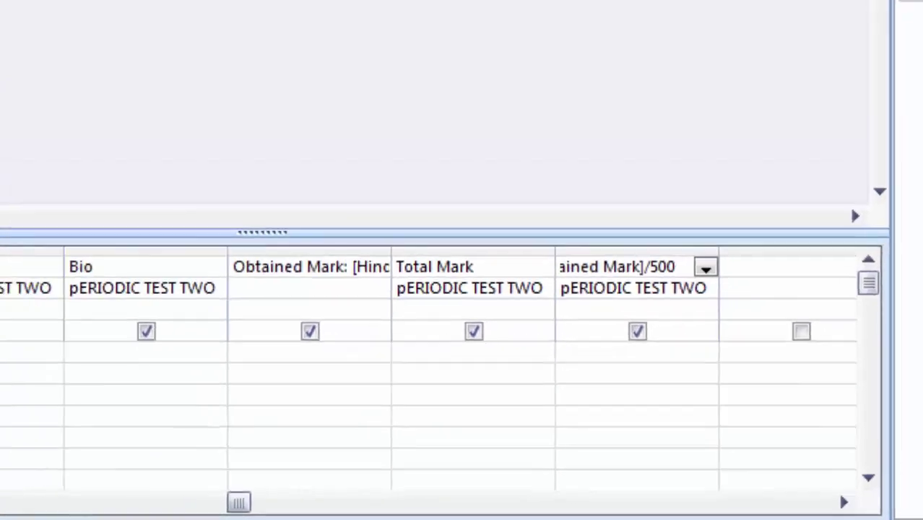
left_click(57, 69)
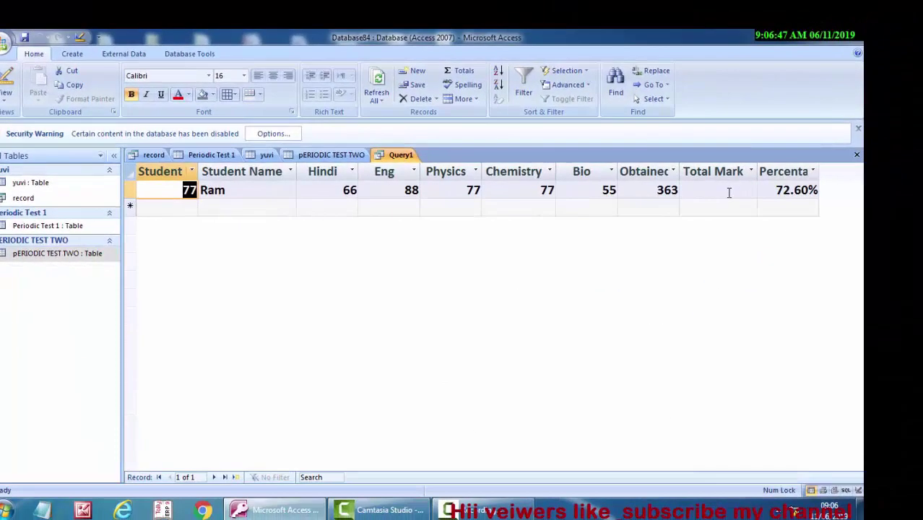
- Enter a Total Mark of 500 for the first student and save the record
left_click(865, 184)
type("500")
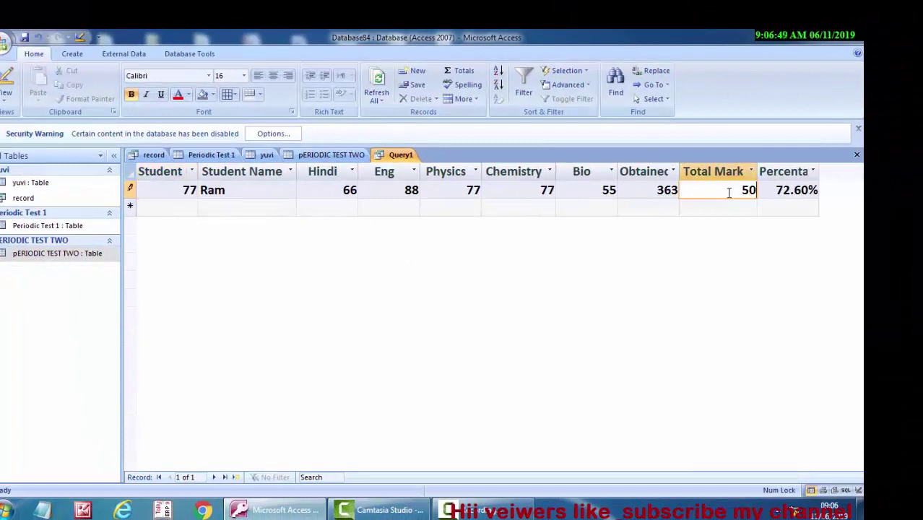
left_click(718, 207)
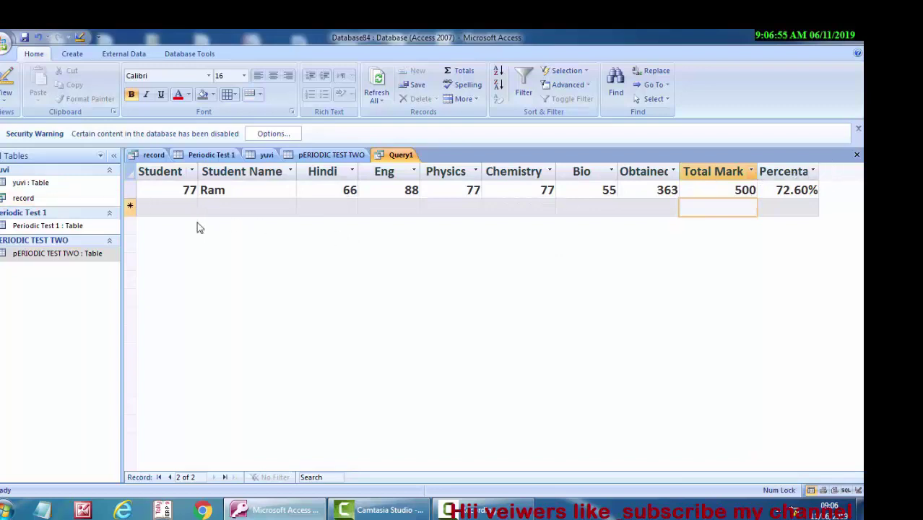
- Start a new record with Student Id 65 and name Ambika
double_click(202, 173)
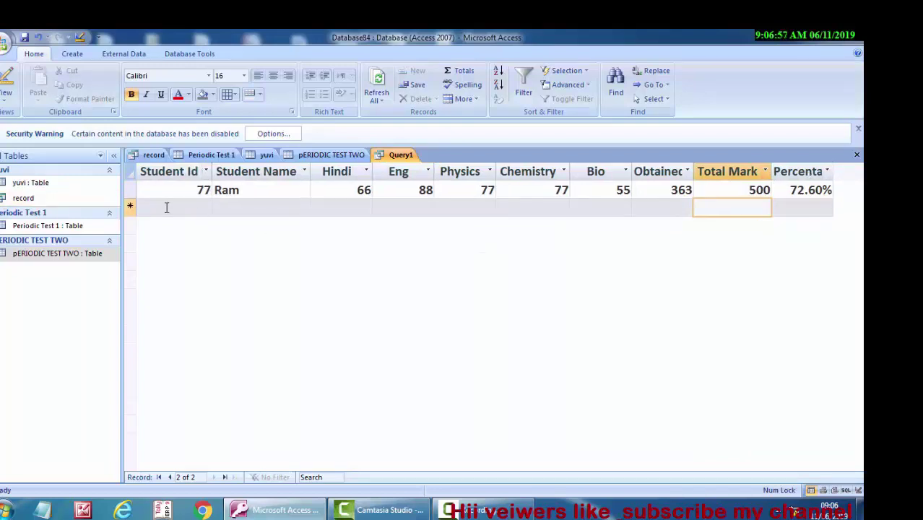
left_click(166, 207)
type("65")
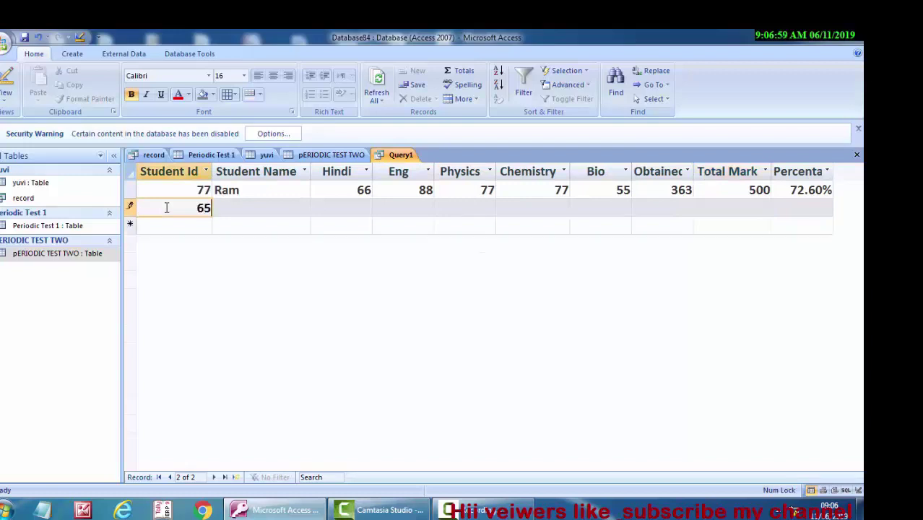
left_click(252, 207)
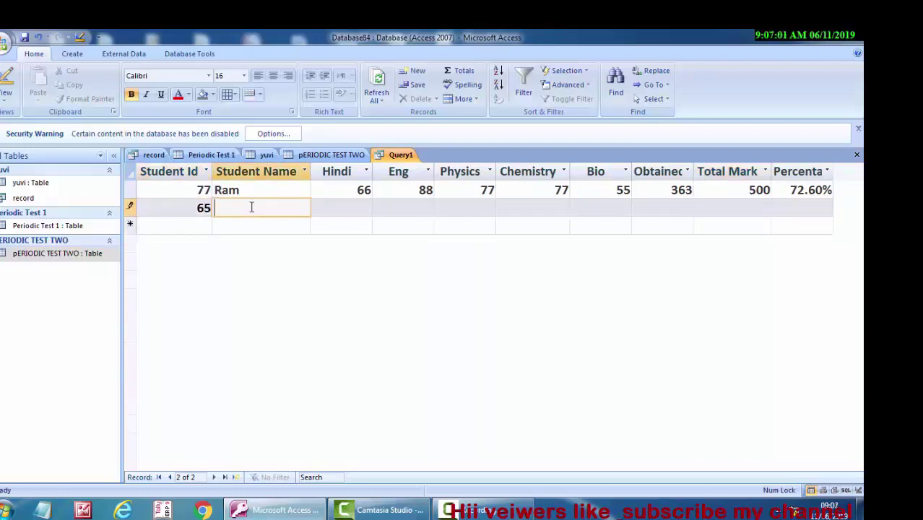
type("Amb")
type("ika")
- Enter Ambika's marks 87, 45, 77, 88, 76 and a Total Mark of 500
left_click(338, 207)
type("87")
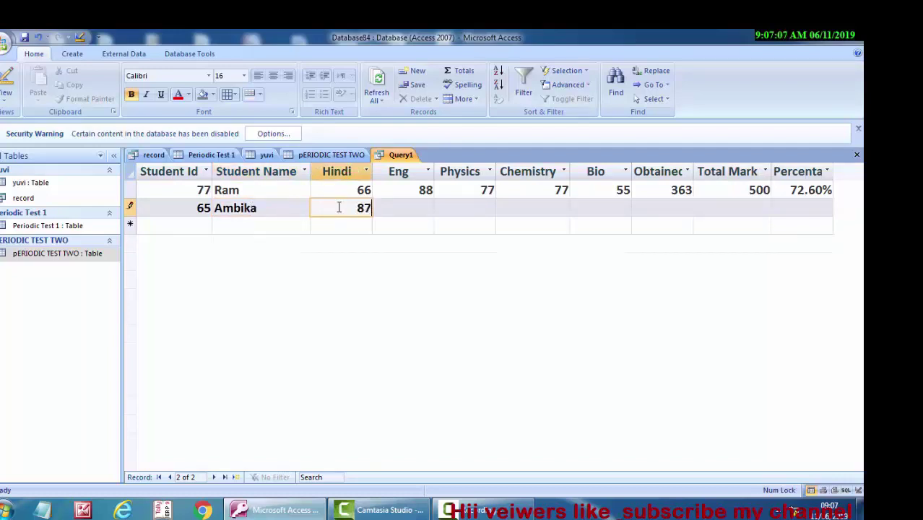
key("Tab")
type("45")
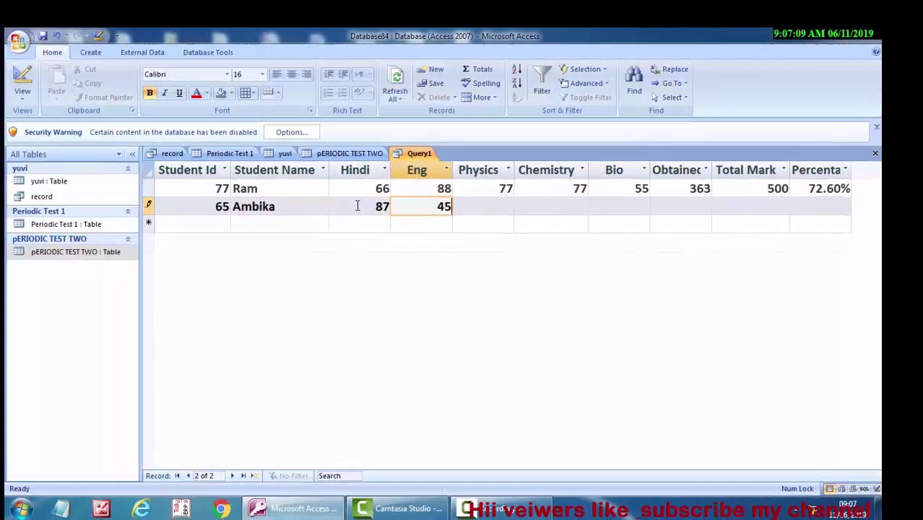
key("Tab")
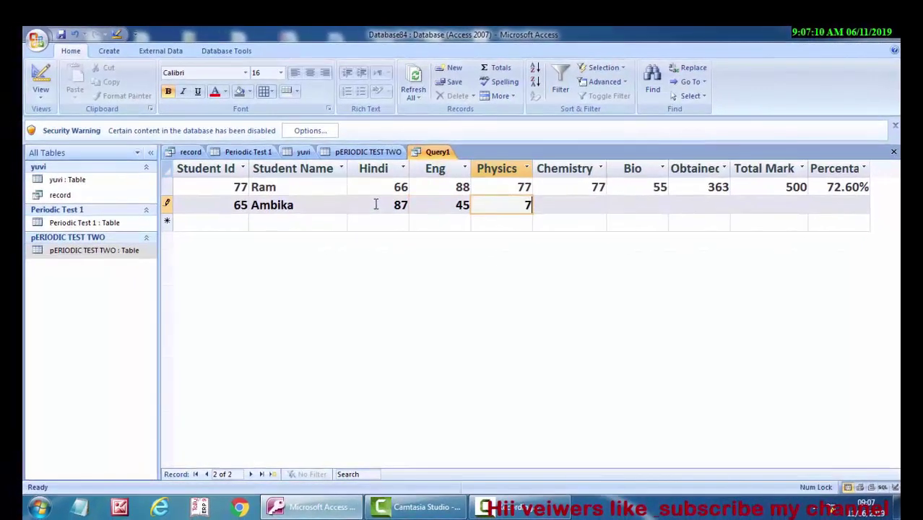
type("7")
key("Tab")
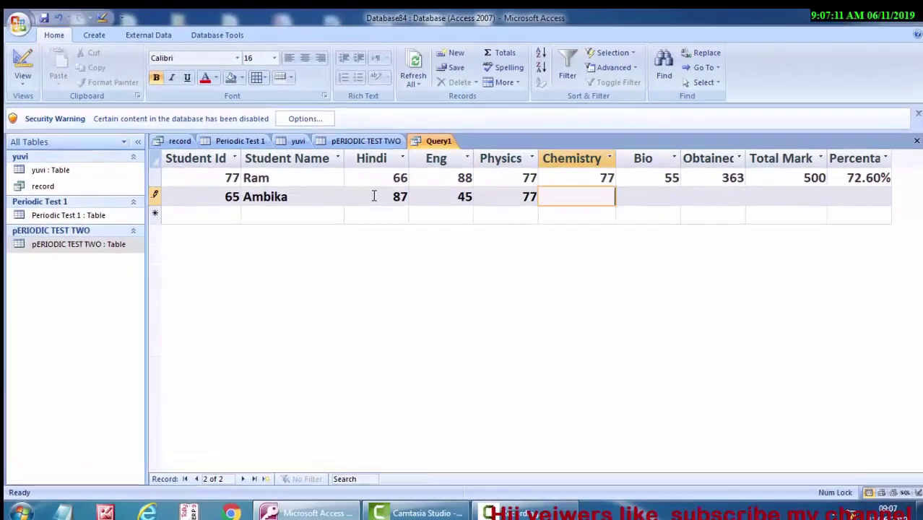
type("88")
key("Tab")
type("7")
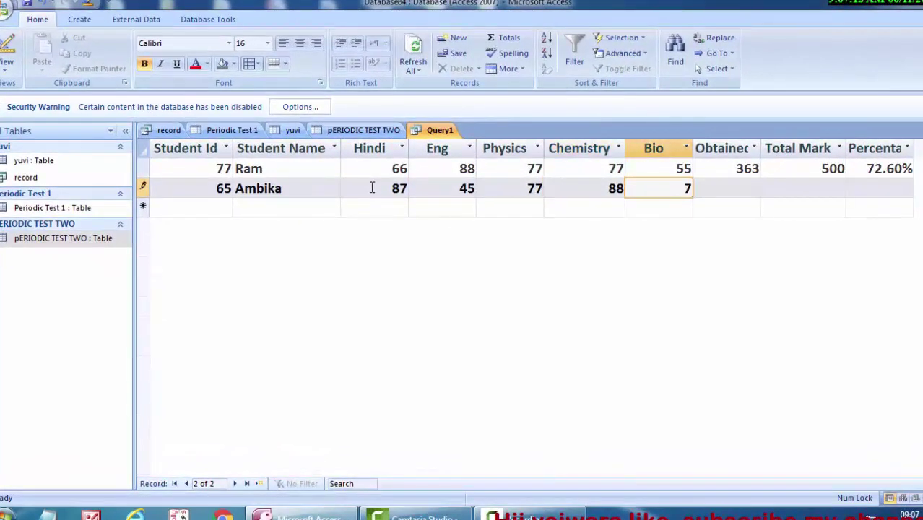
type("6")
key("Tab")
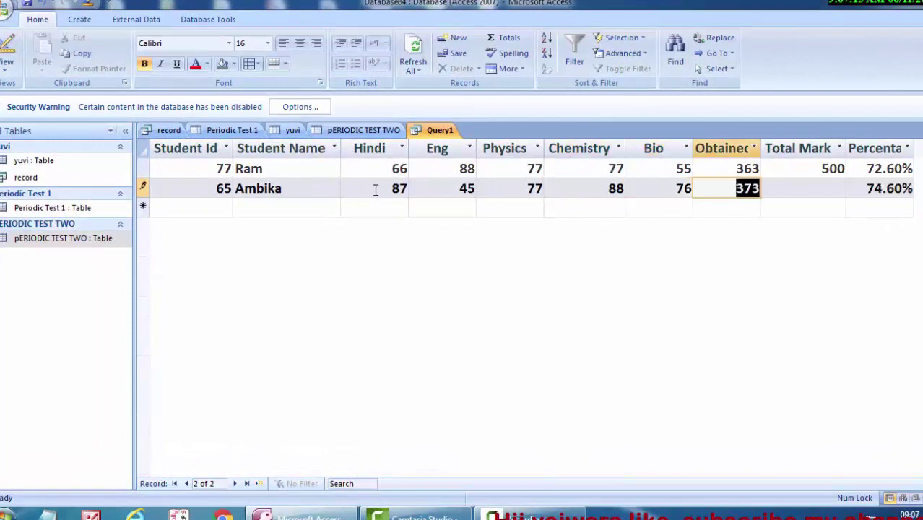
key("Tab")
type("5")
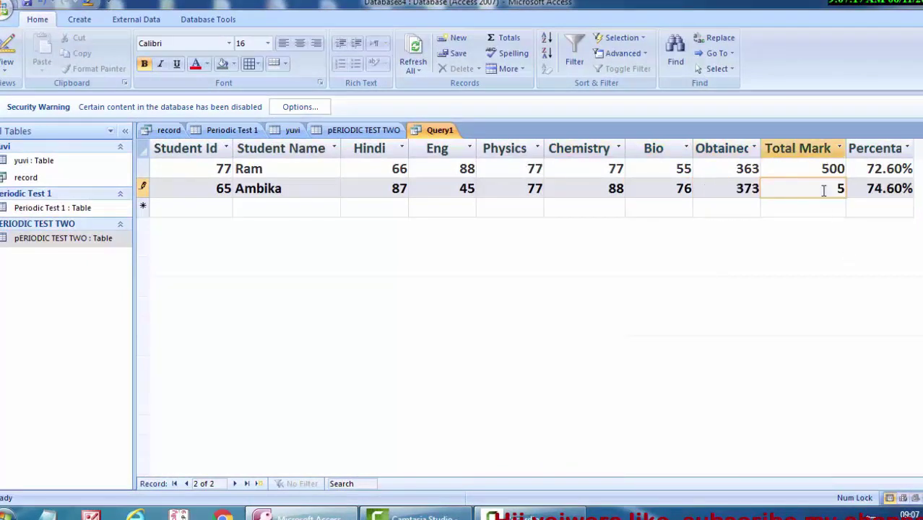
type("00")
- Save Ambika's record and open the pERIODIC TEST TWO table at the Obtained Mark column
left_click(289, 211)
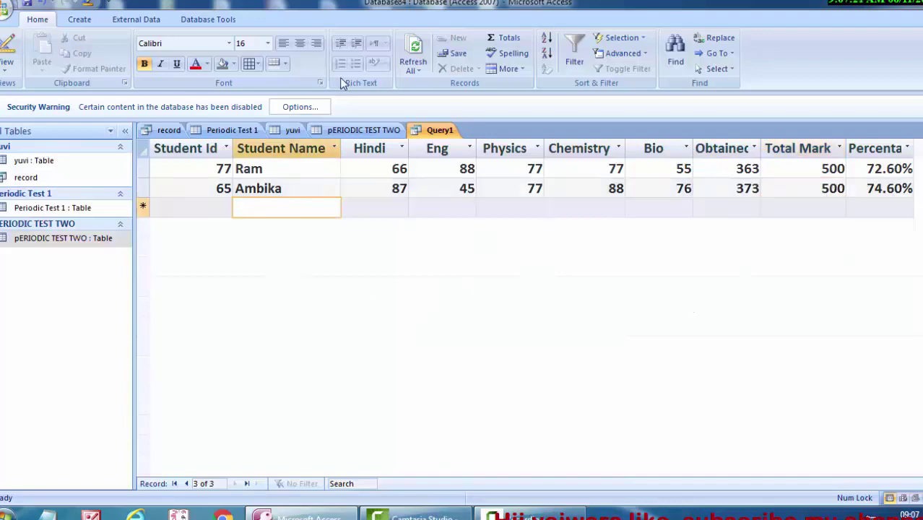
double_click(29, 177)
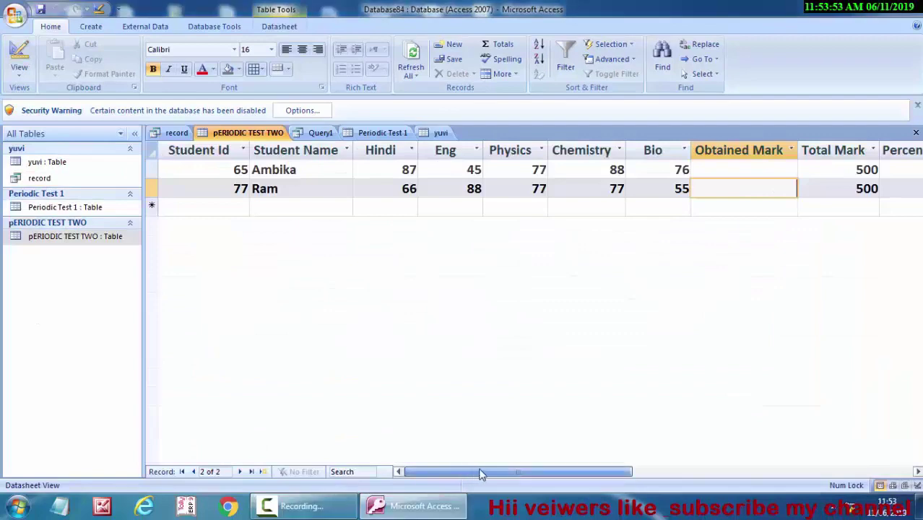
left_click_drag(473, 473, 574, 472)
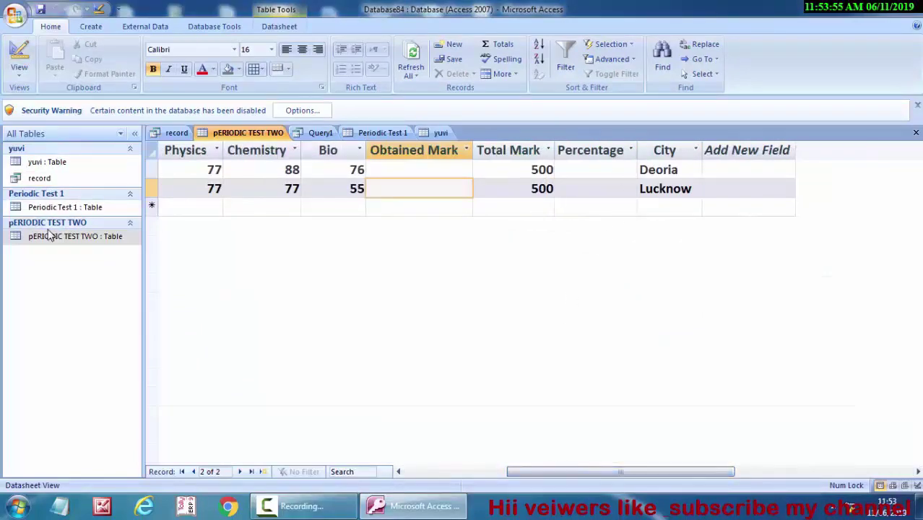
left_click(70, 180)
double_click(30, 165)
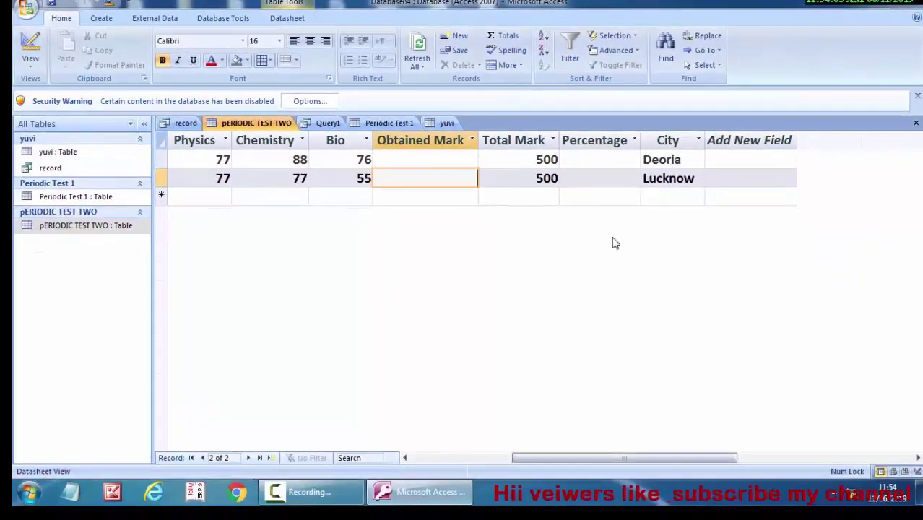
left_click(387, 157)
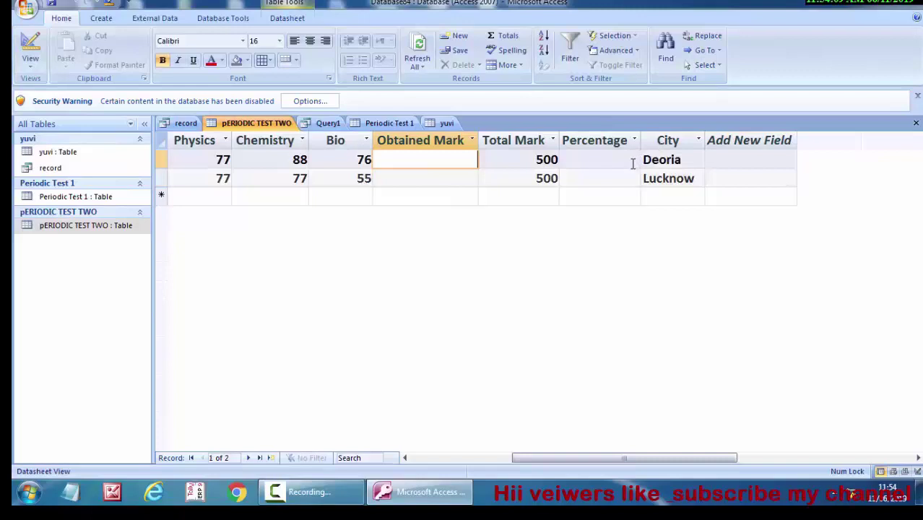
- Create a new design-view query using the pERIODIC TEST TWO table
left_click(115, 21)
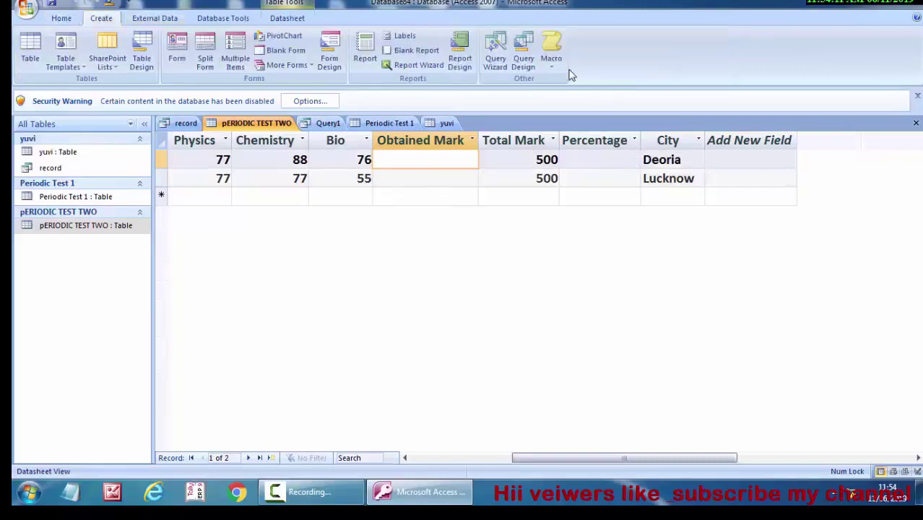
left_click(523, 58)
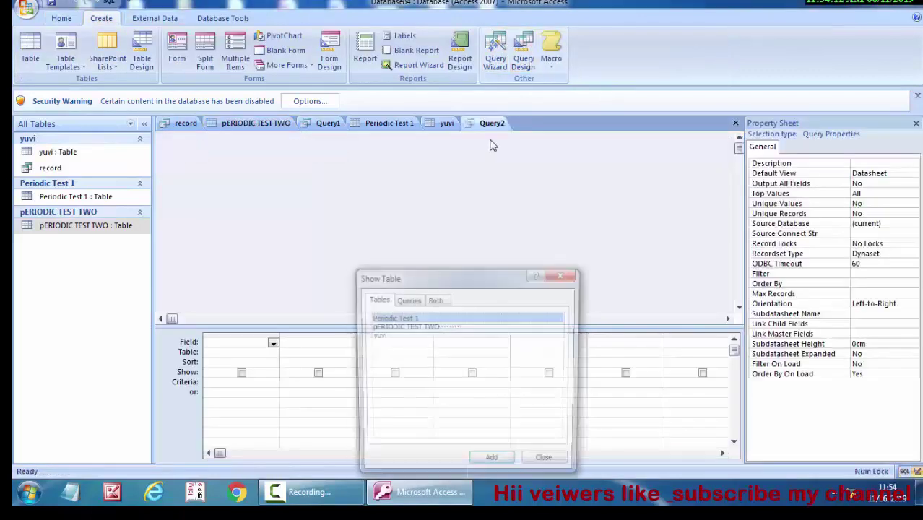
left_click(430, 327)
left_click(491, 465)
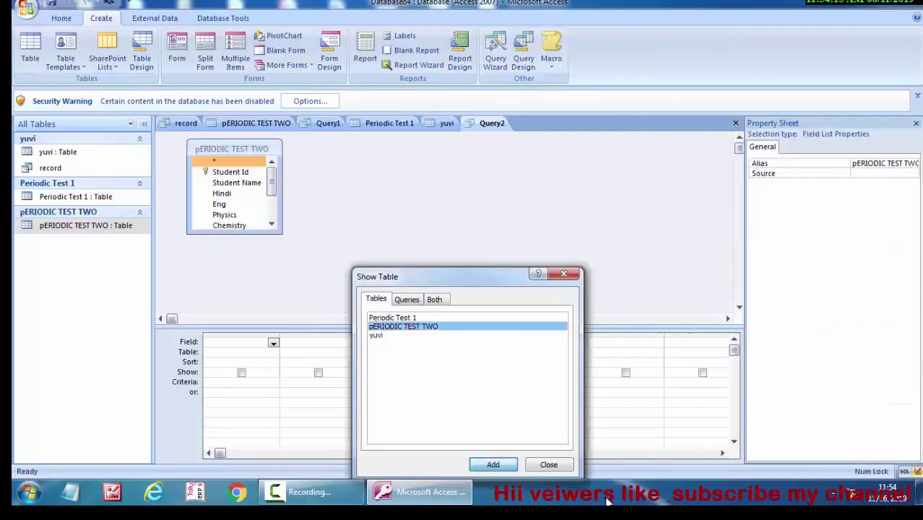
left_click(552, 464)
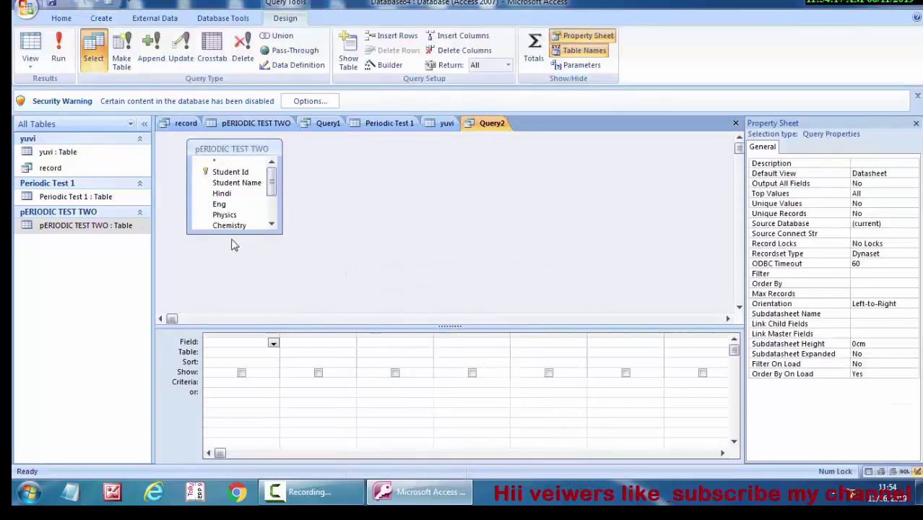
left_click_drag(235, 235, 234, 307)
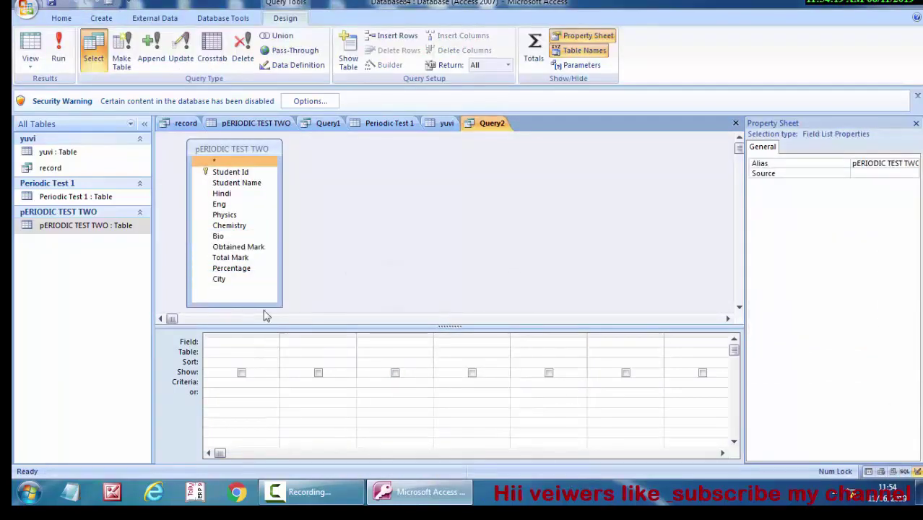
- Add Student Id, Student Name, Hindi and Eng to the query grid
left_click(230, 173)
double_click(230, 173)
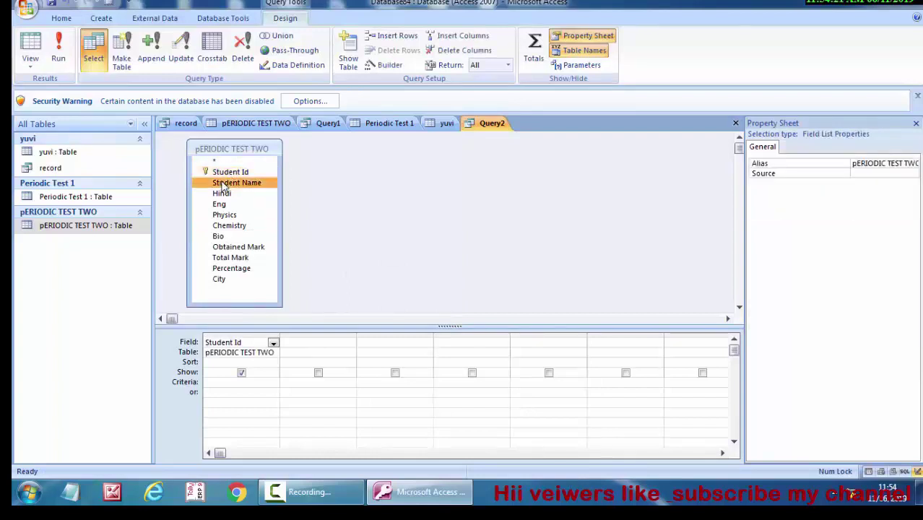
double_click(230, 183)
left_click(225, 204)
double_click(221, 194)
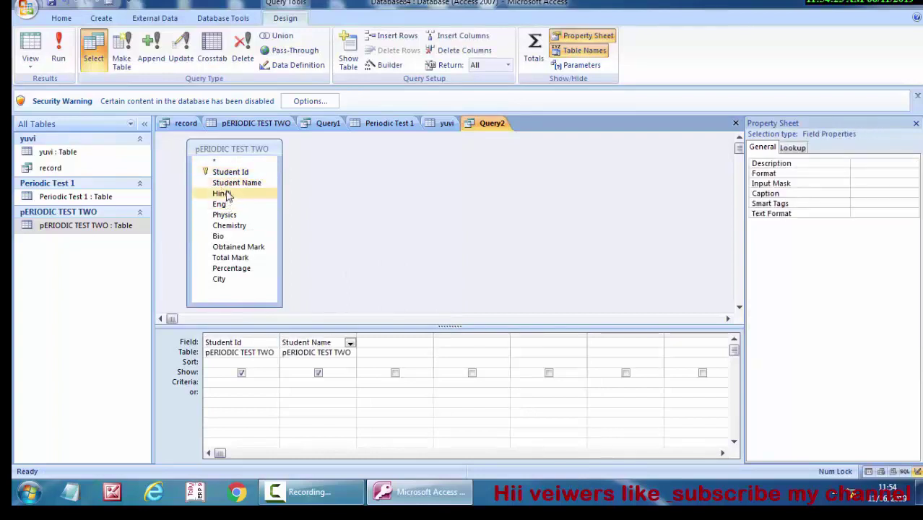
left_click(227, 207)
double_click(229, 206)
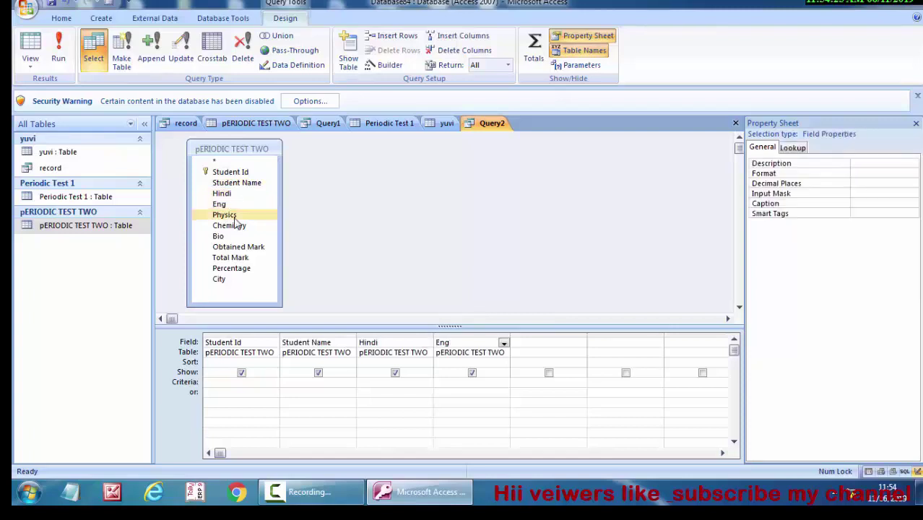
- Add Physics, Chemistry, Bio, Obtained Mark, Total Mark and Percentage to the grid
double_click(230, 215)
double_click(235, 226)
left_click(233, 241)
double_click(233, 238)
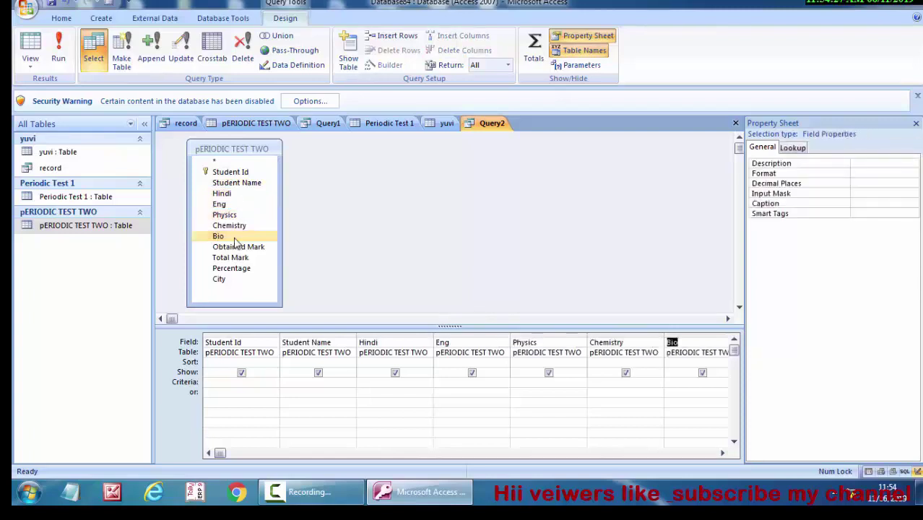
left_click(235, 247)
left_click(239, 258)
left_click(239, 280)
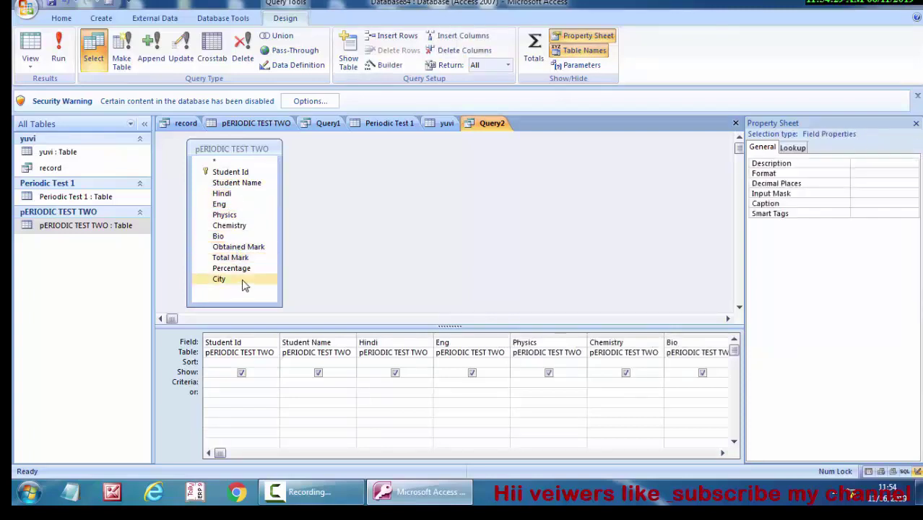
left_click(240, 268)
left_click(241, 288)
- Scroll the design grid right to the Obtained Mark column's Field cell
left_click(476, 429)
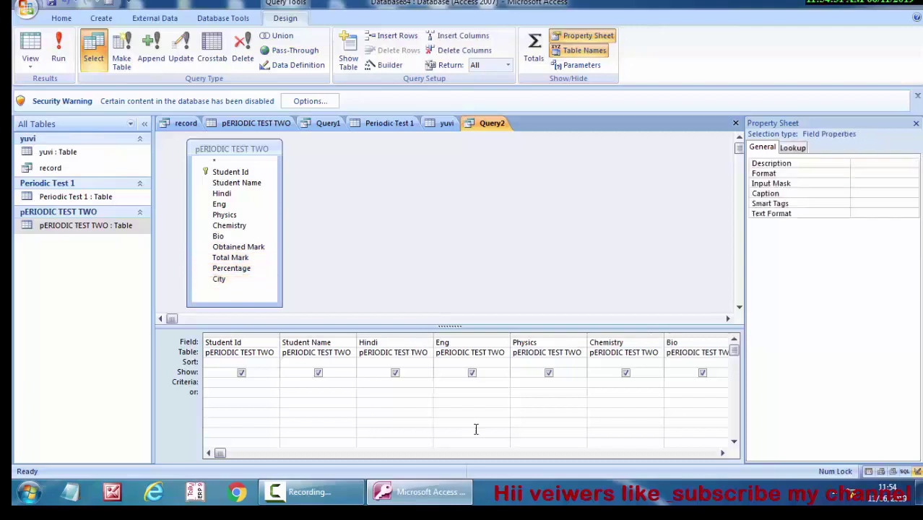
left_click(722, 453)
left_click(723, 453)
left_click(722, 453)
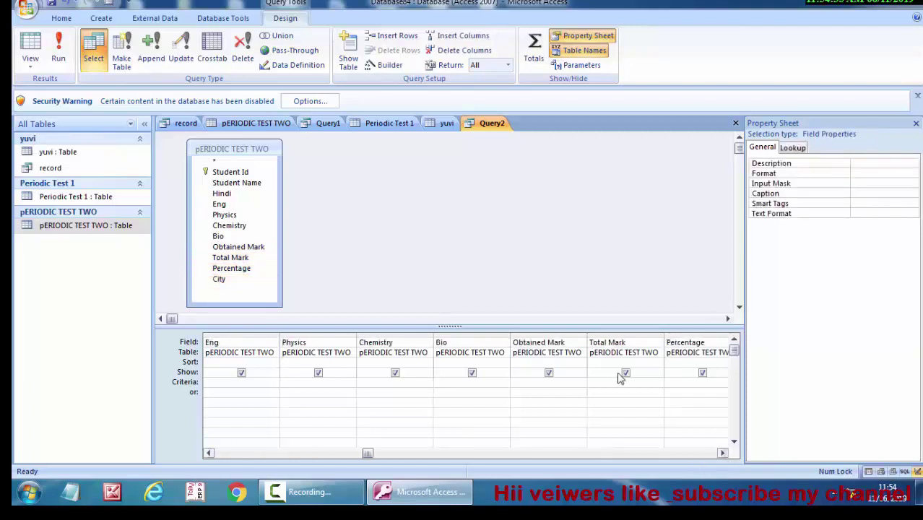
left_click(580, 344)
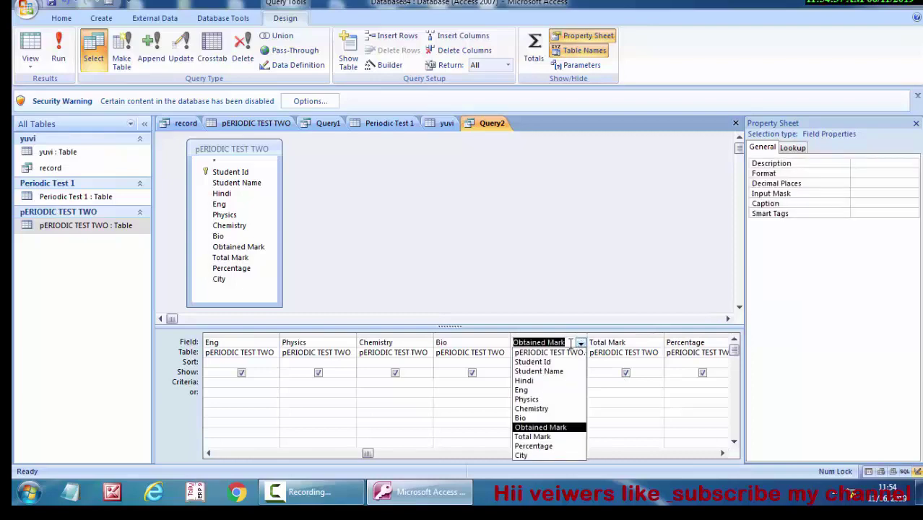
- Turn the Obtained Mark field into Obtained Mark: [Hindi]+[Eng]+[Physics]+[Chemistry]+[Bio]
left_click(570, 344)
type(":")
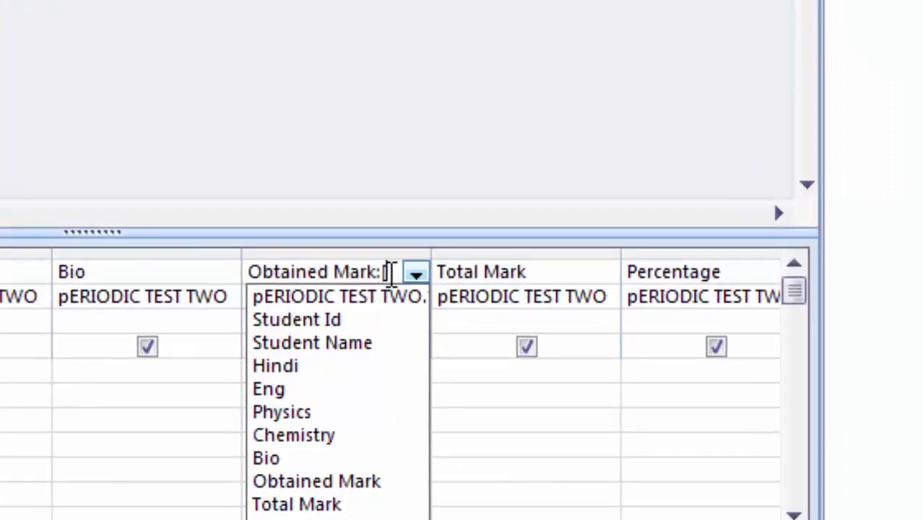
type("Hind")
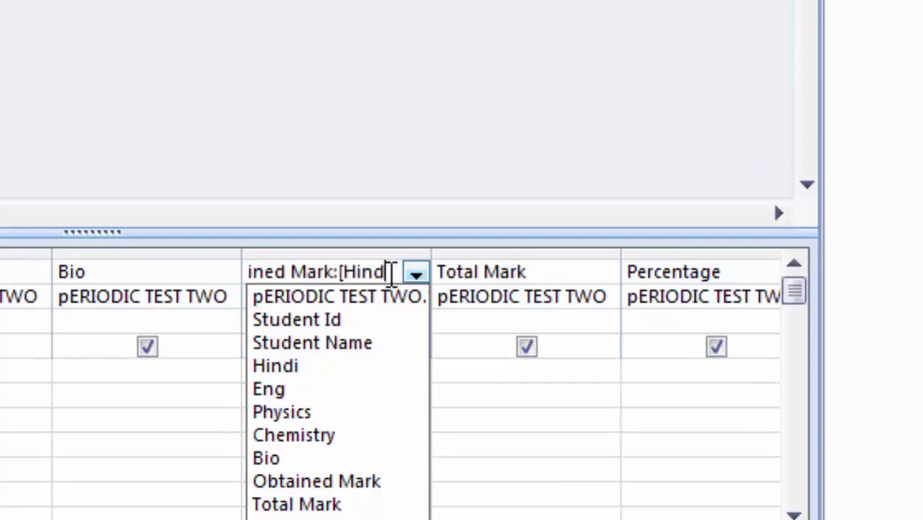
type("i]+")
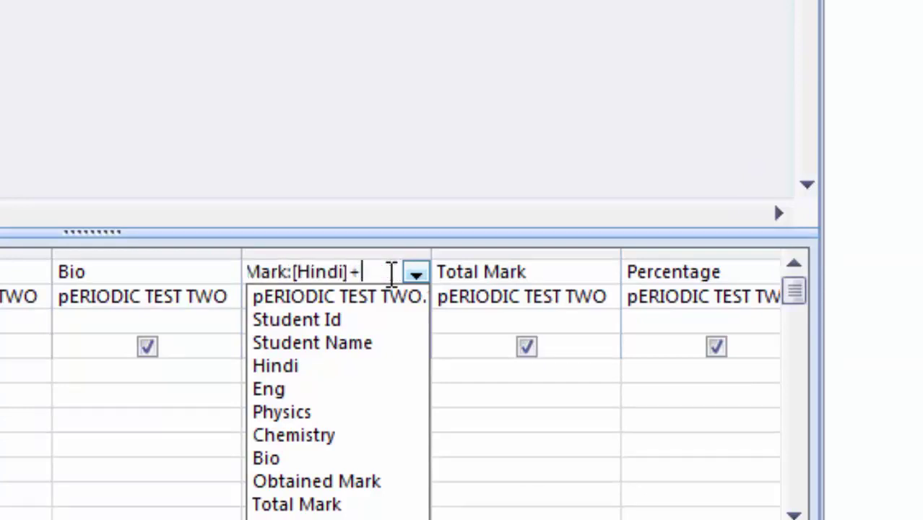
type("[En")
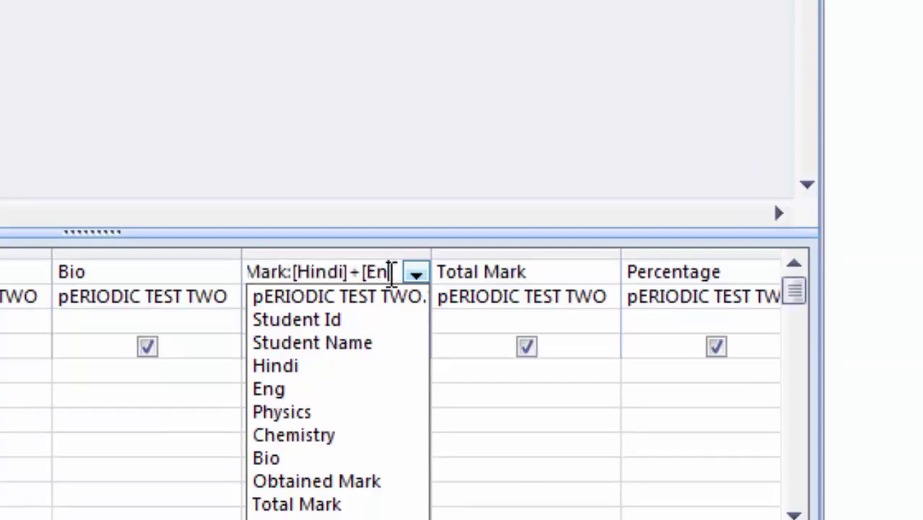
type("g]+[")
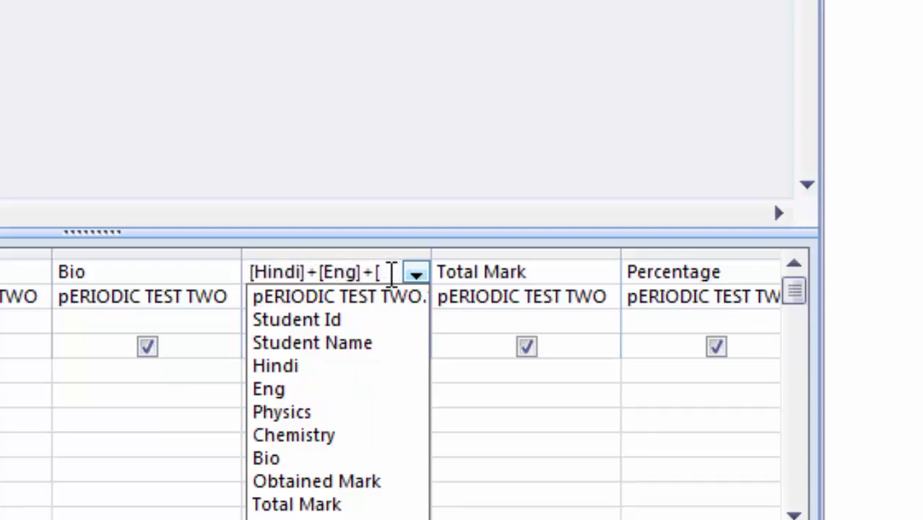
type("Physi")
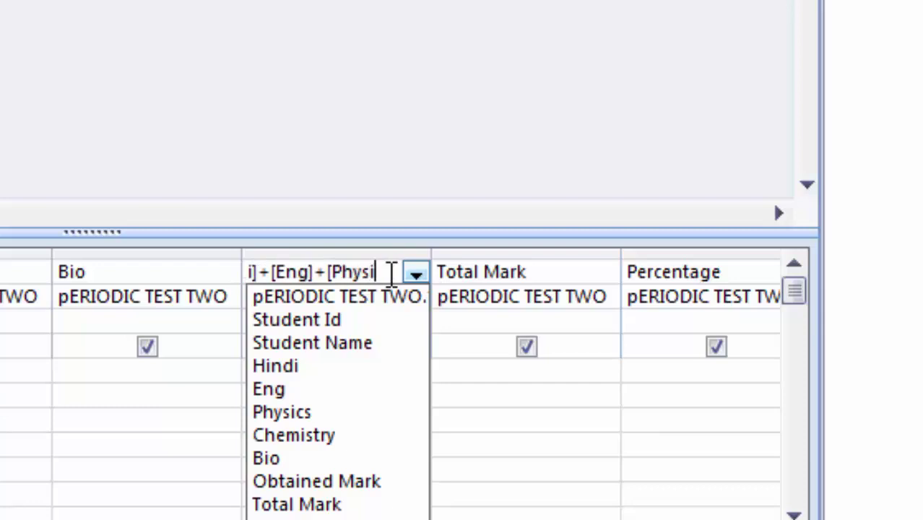
type("cs][")
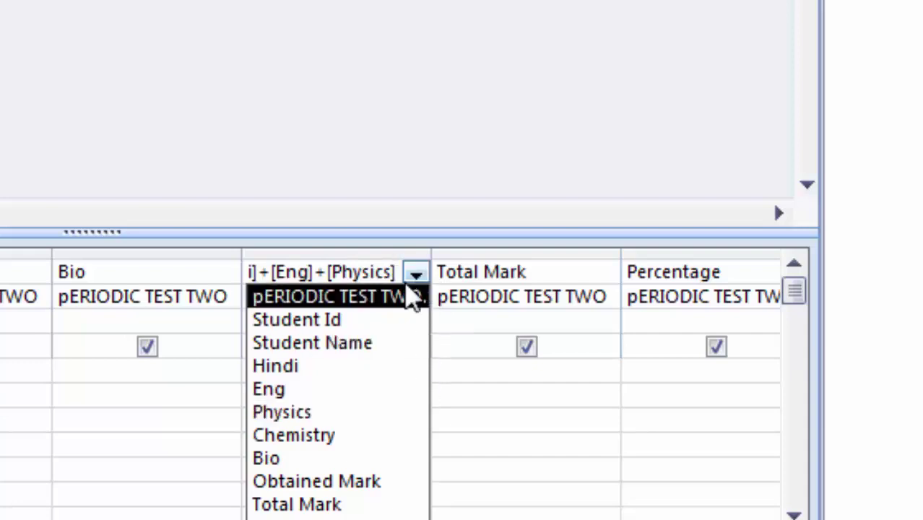
type("+[")
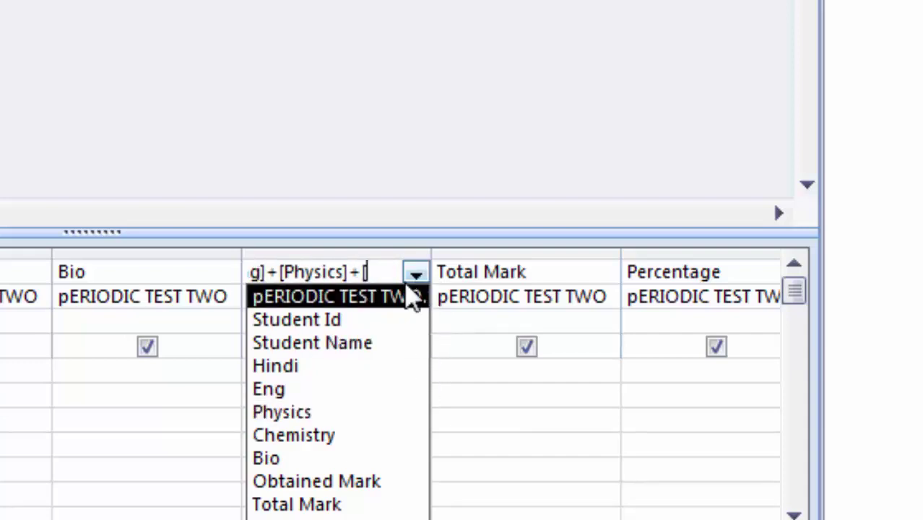
type("Chem")
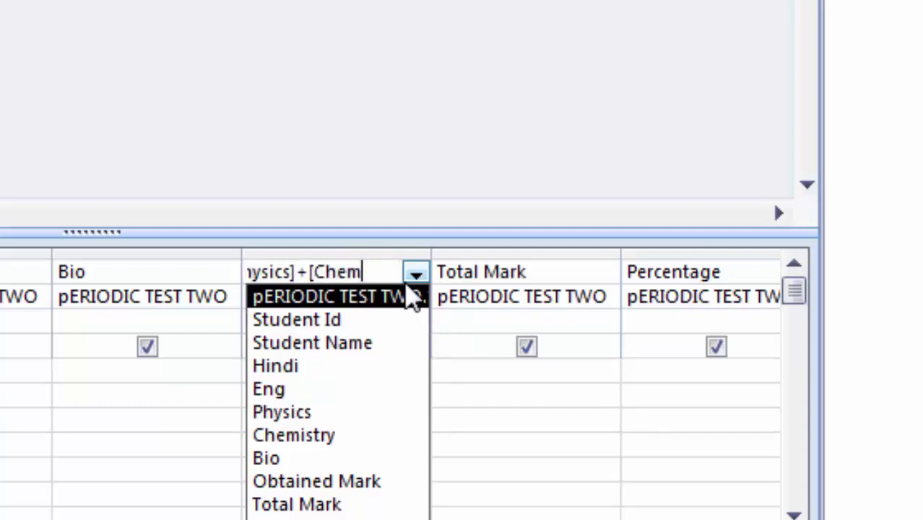
type("istry")
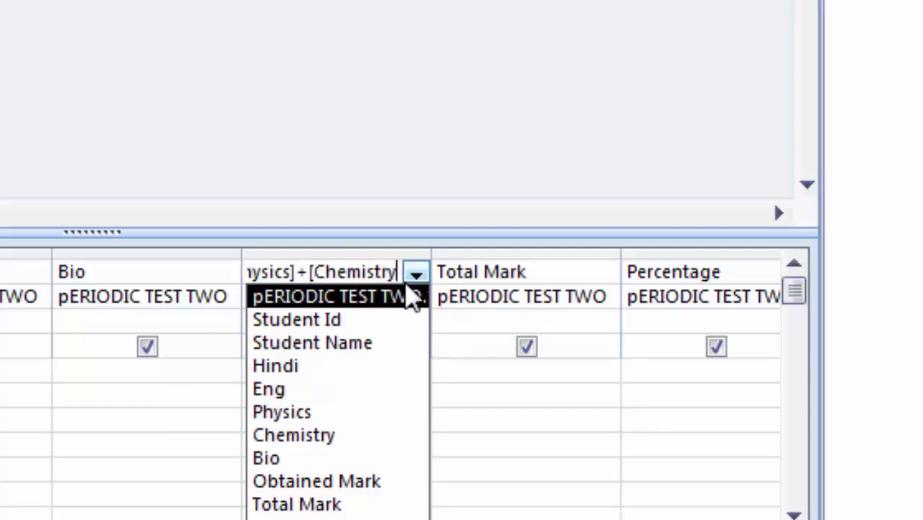
type("]+[")
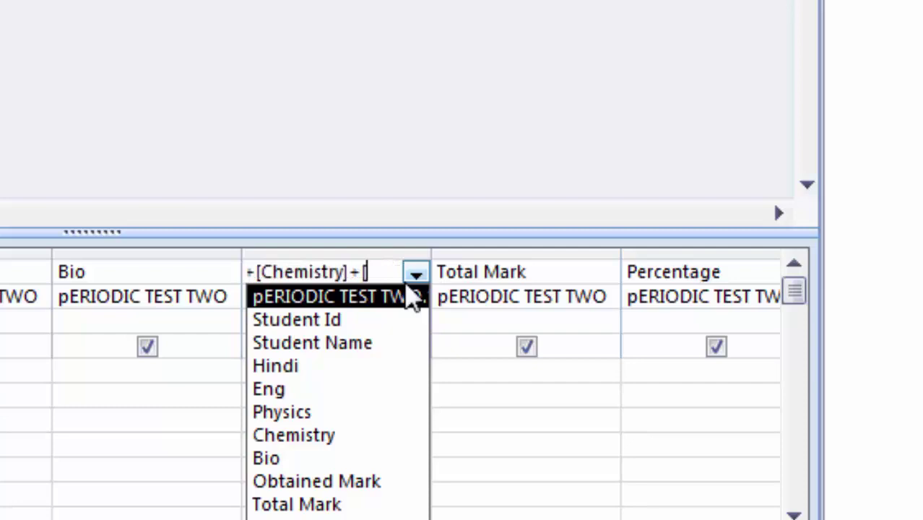
type("Bio")
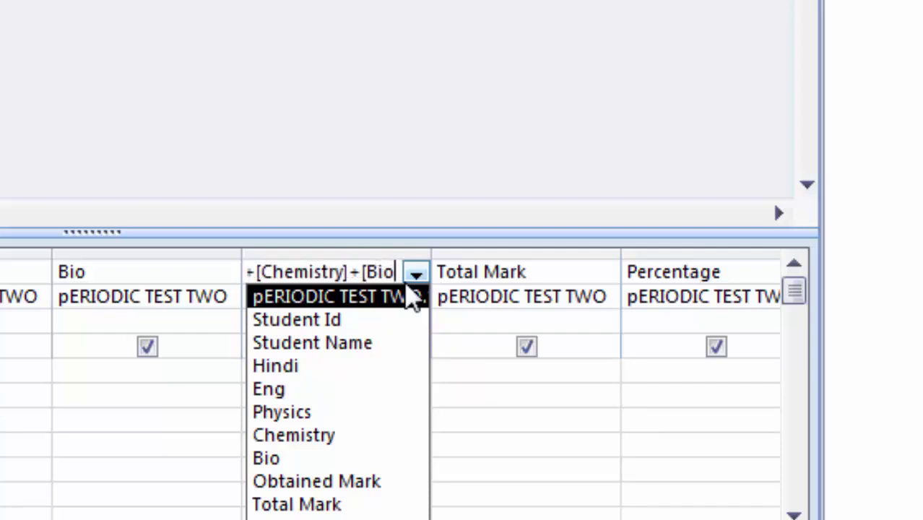
type("]")
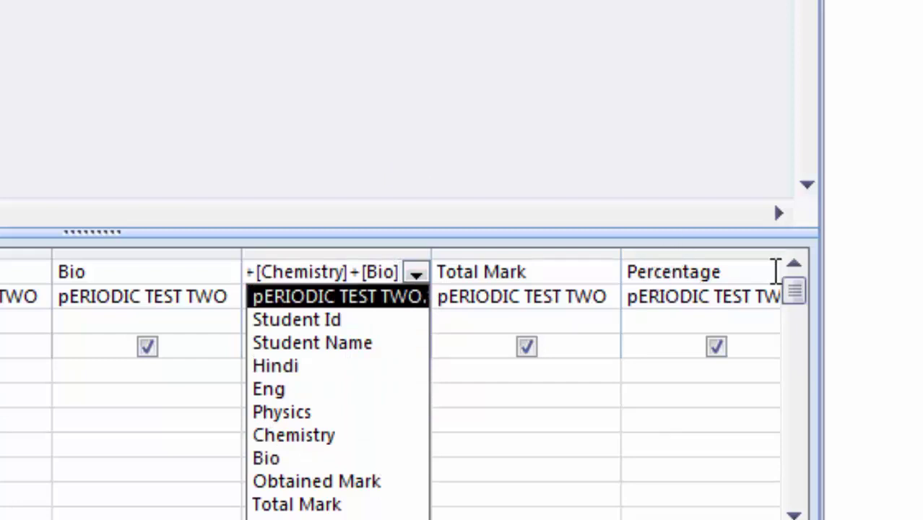
- Set the Percentage column to Percentage: [Obtained Mark]/500
left_click(743, 272)
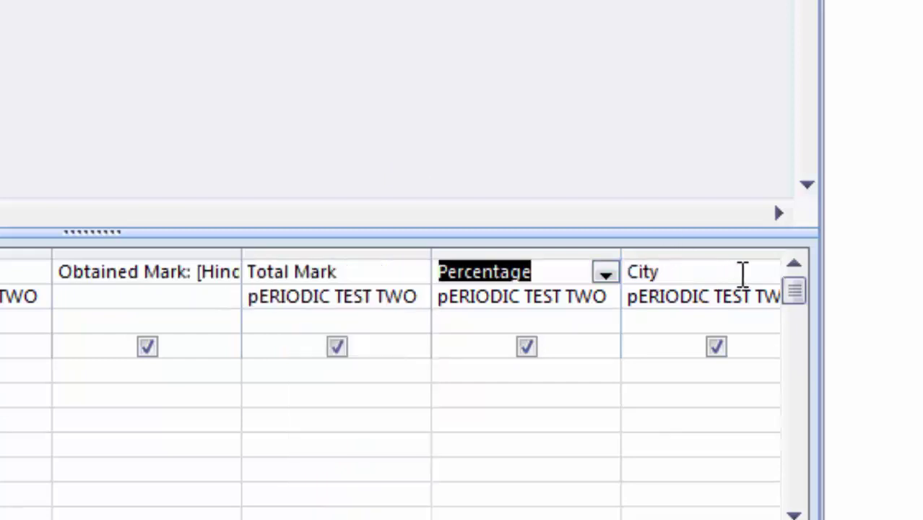
left_click(560, 263)
type(":")
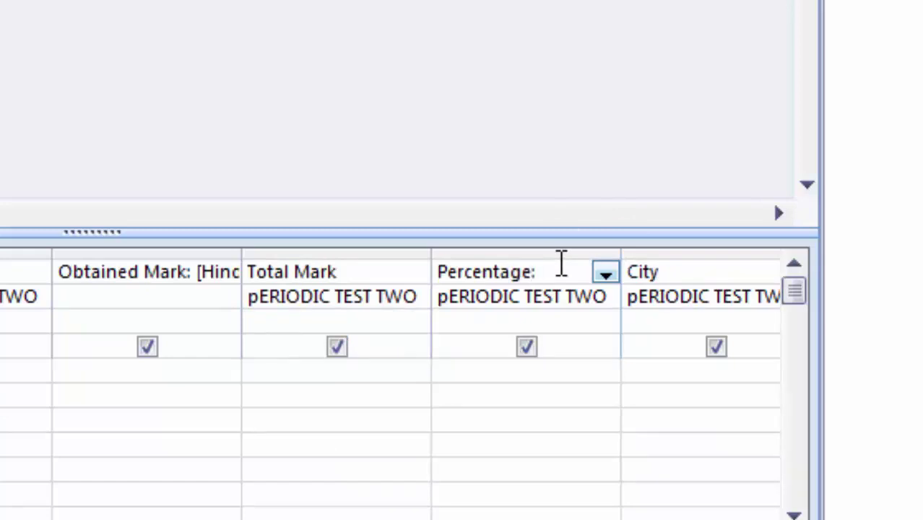
type("[O")
type("btain")
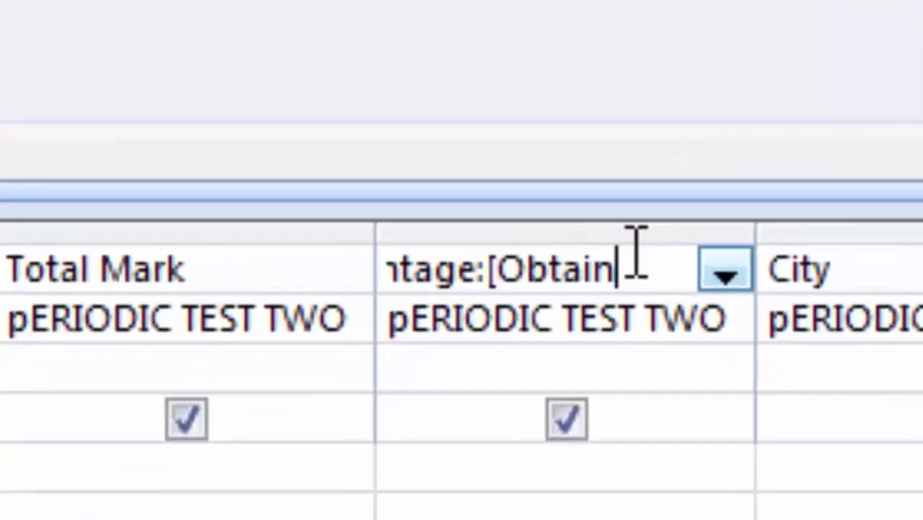
type("ed Ma")
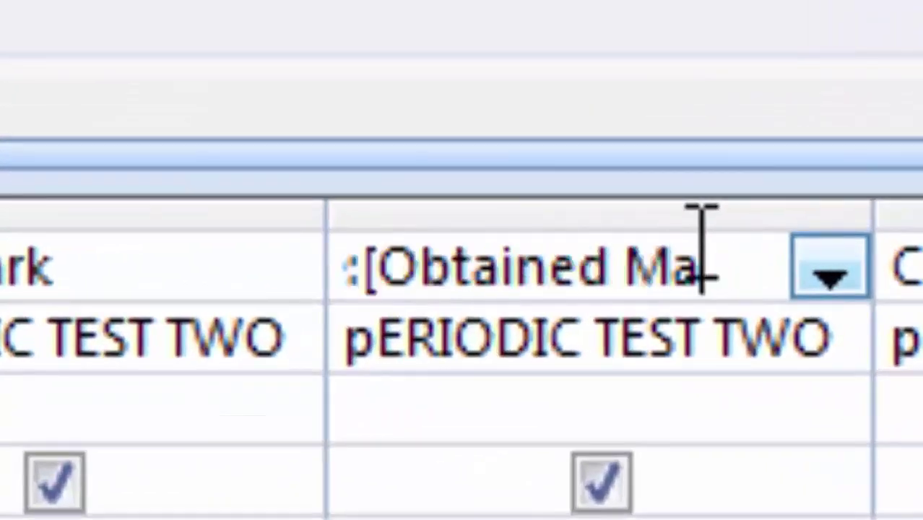
type("rk]")
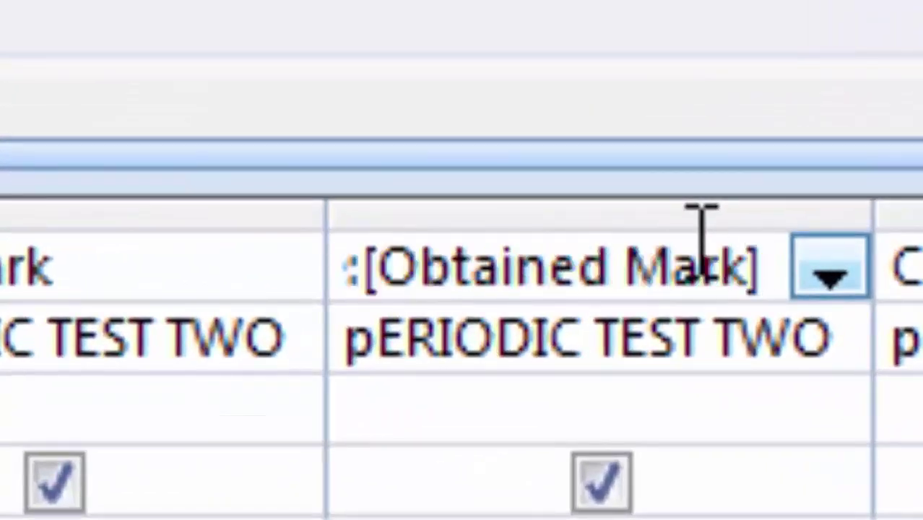
type("/50")
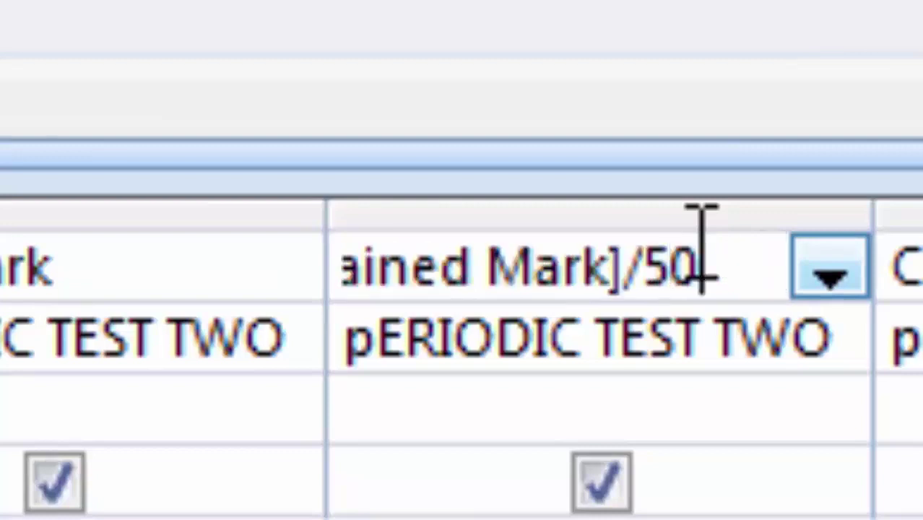
type("0")
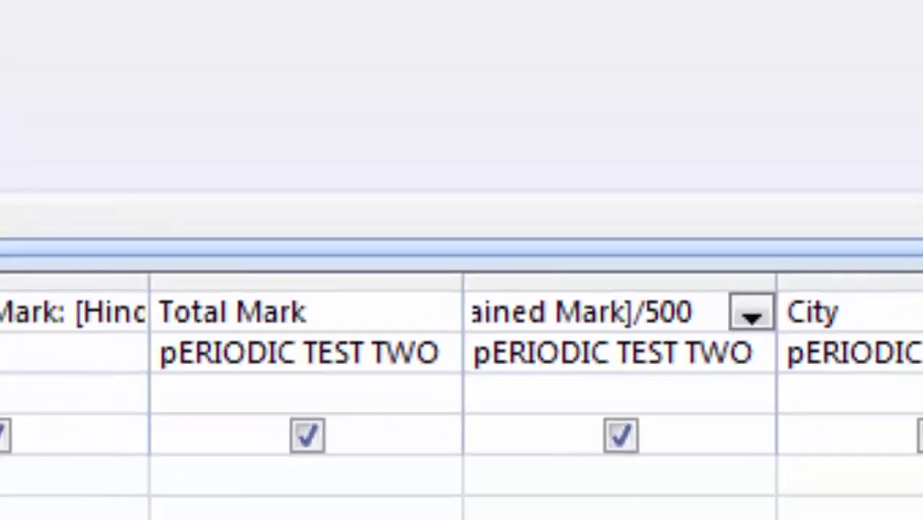
left_click(54, 65)
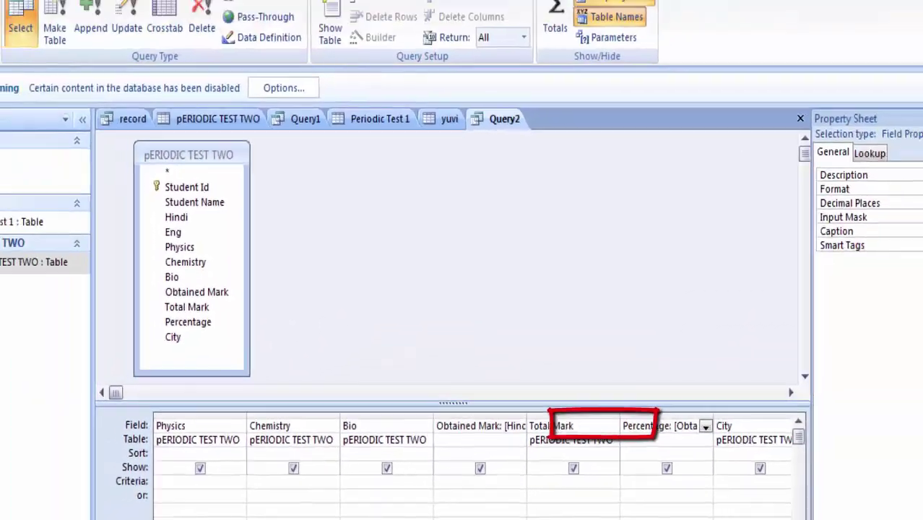
- Format Percentage as Percent and run the query, showing 74.60% and 72.60%
left_click(882, 188)
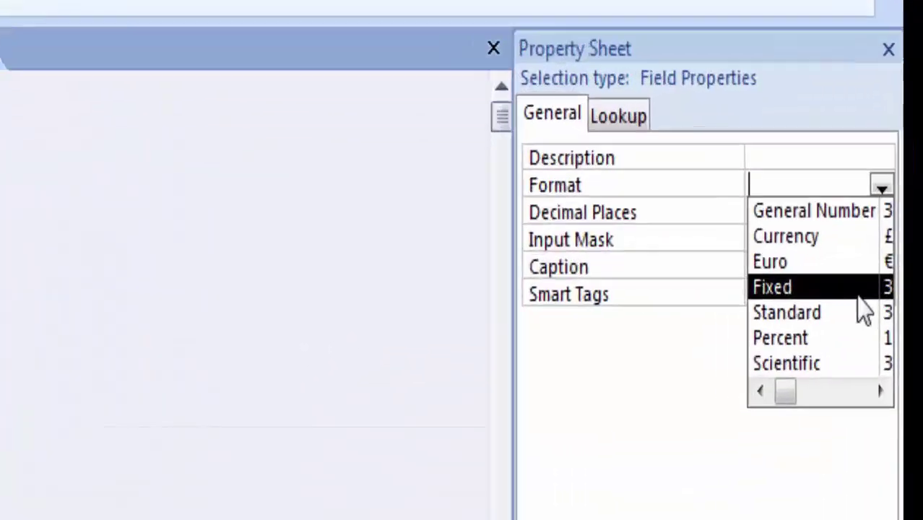
left_click(849, 336)
left_click(54, 72)
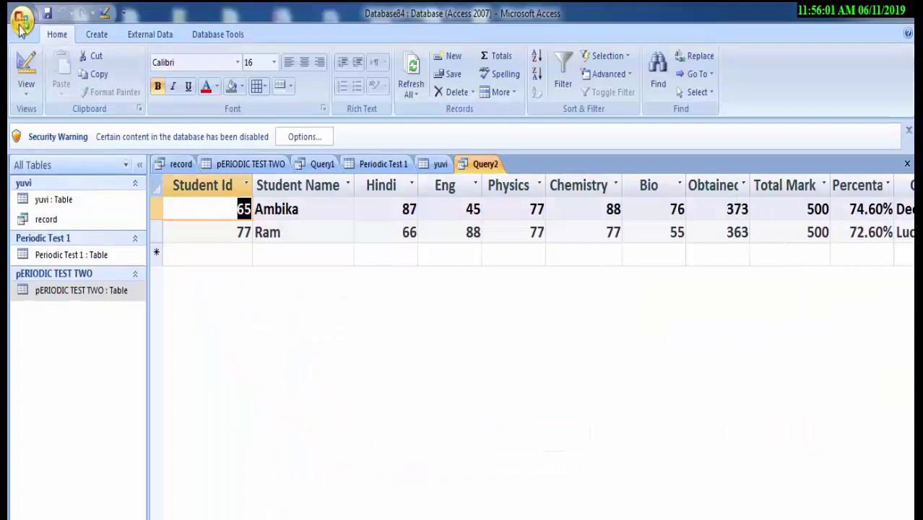
- Save Query2 under the name 'record 2'
left_click(22, 22)
left_click(33, 119)
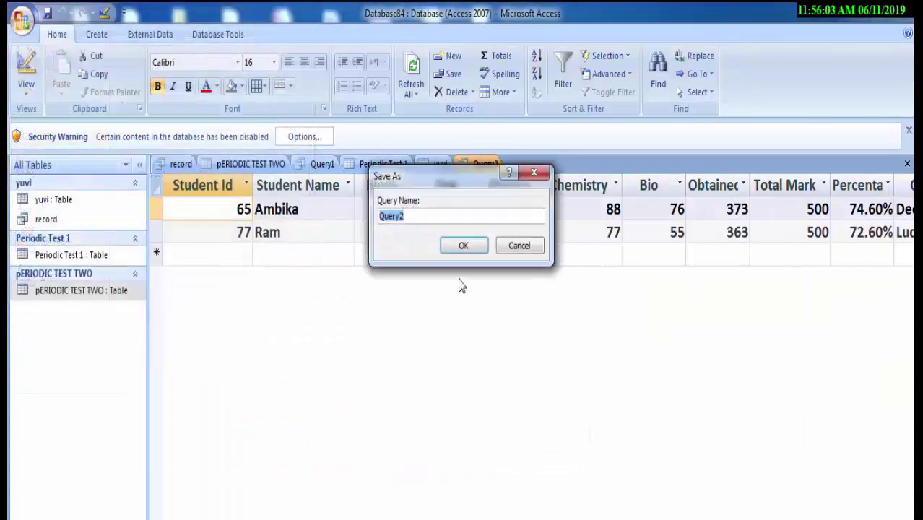
key("BackSpace")
type("record")
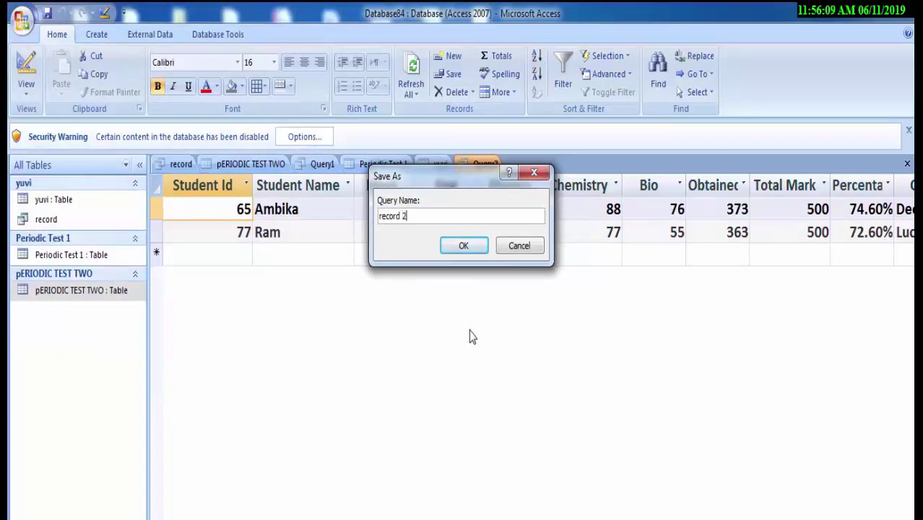
key("Return")
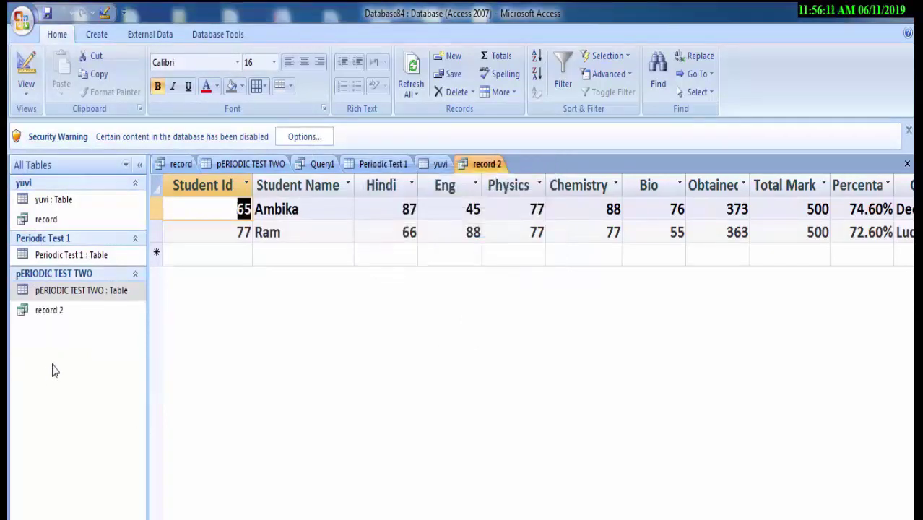